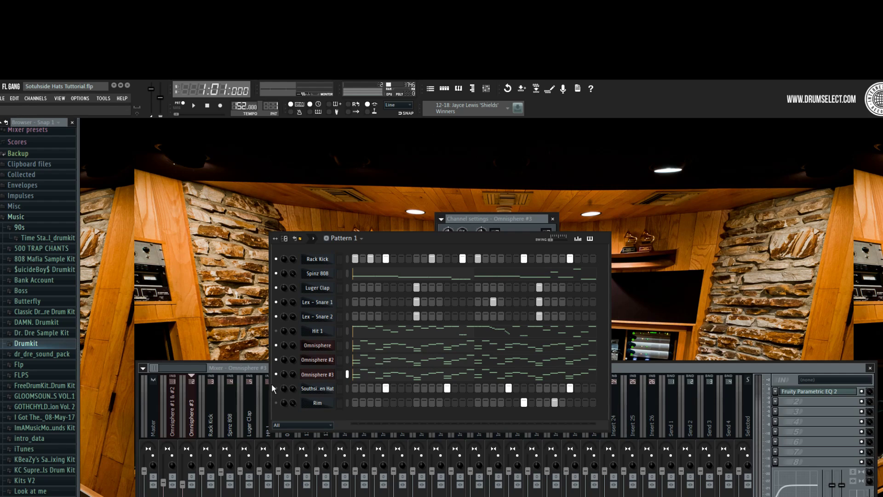
Play Pattern 1, unmute the Hit 1 channel, and stop playback
{"action": "key", "text": "space"}
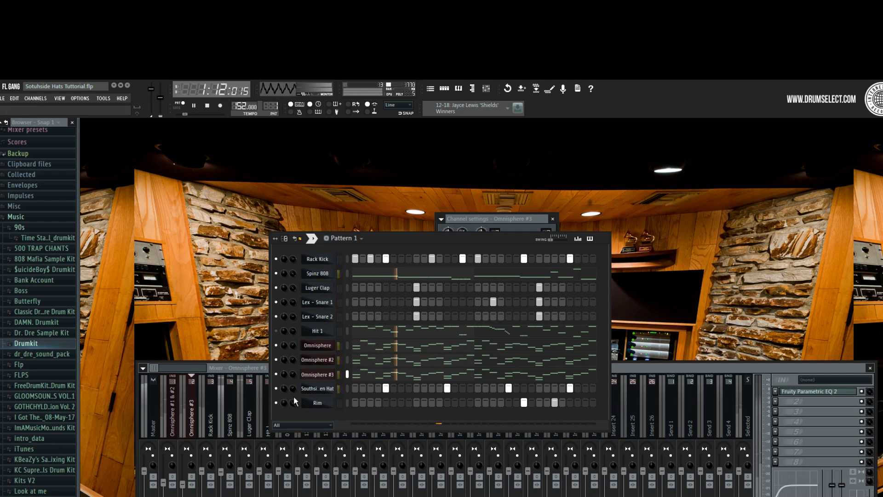
{"action": "left_click", "coordinate": [276, 331]}
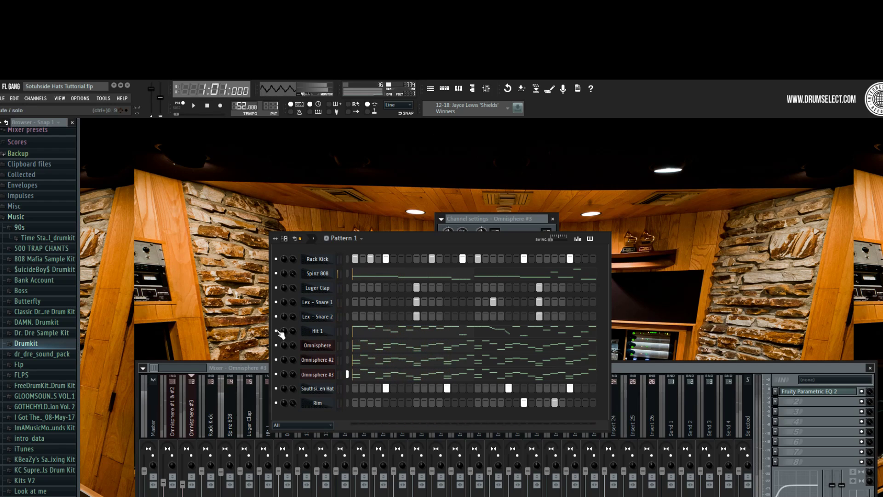
{"action": "key", "text": "space"}
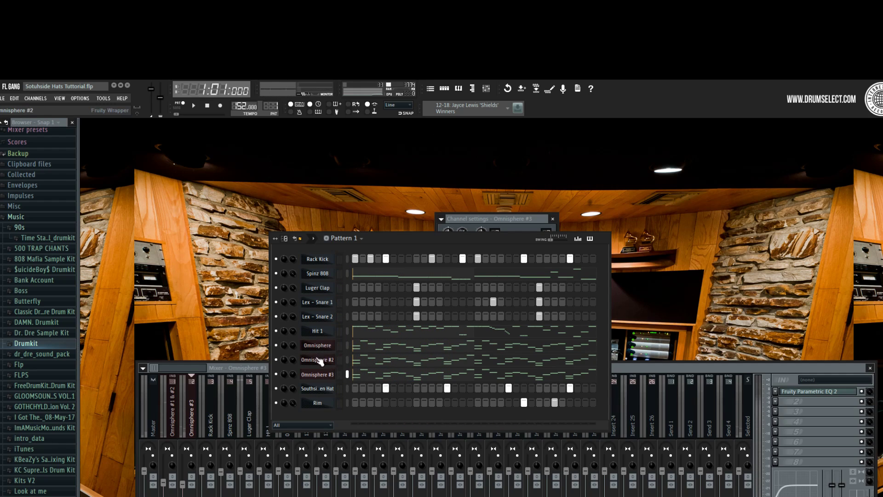
Check which patches are loaded in the Omnisphere, Omnisphere #2 and Omnisphere #3 channels, and close their windows
{"action": "left_click", "coordinate": [328, 350]}
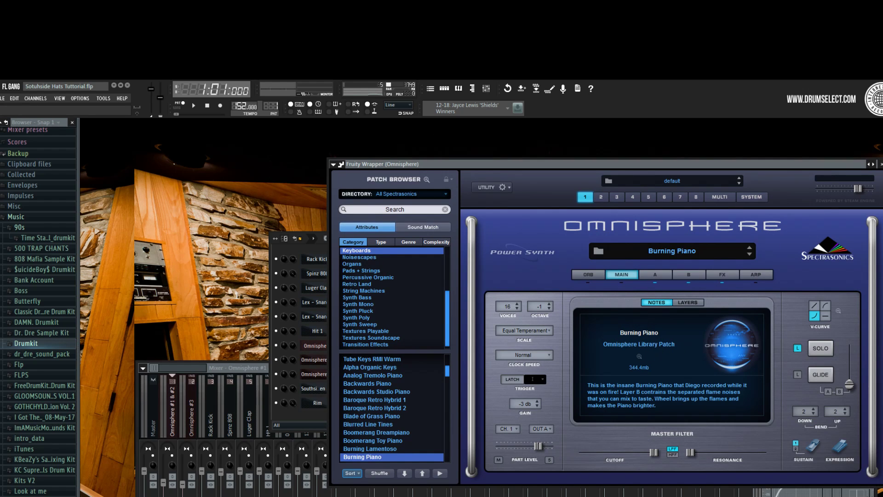
{"action": "key", "text": "Escape"}
{"action": "left_click", "coordinate": [317, 360]}
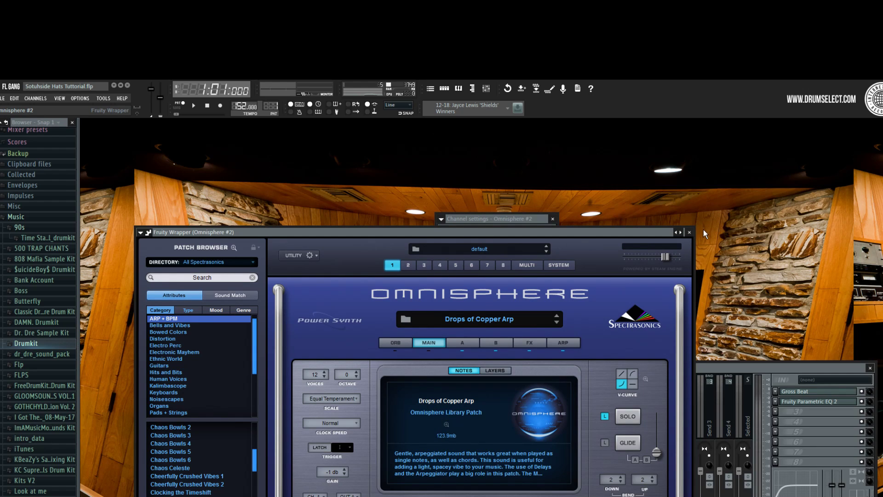
{"action": "left_click", "coordinate": [690, 232]}
{"action": "left_click", "coordinate": [322, 374]}
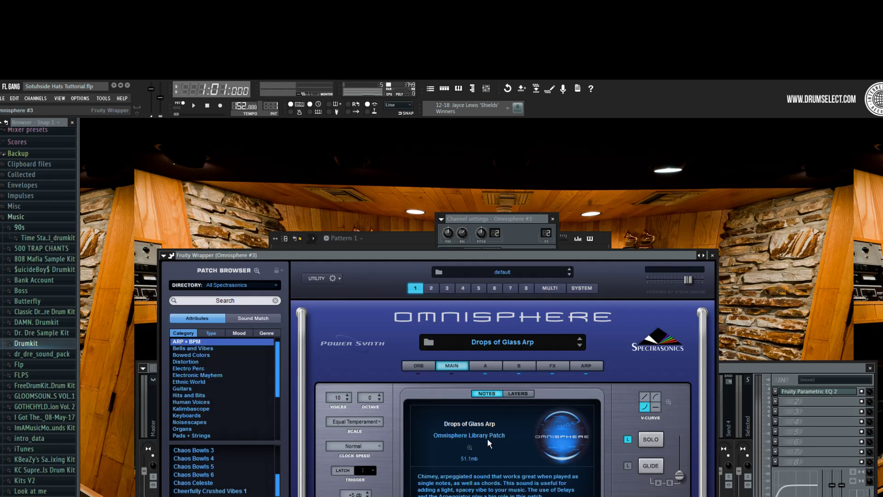
{"action": "left_click", "coordinate": [713, 256]}
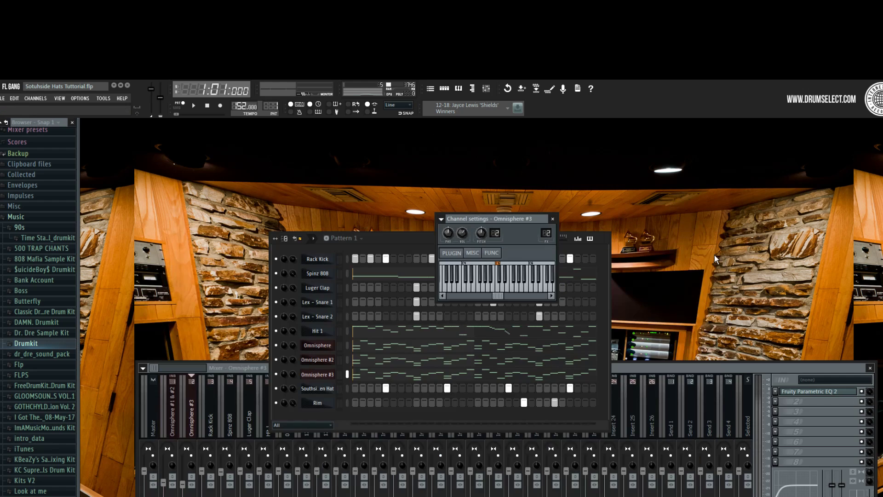
{"action": "left_click", "coordinate": [553, 218]}
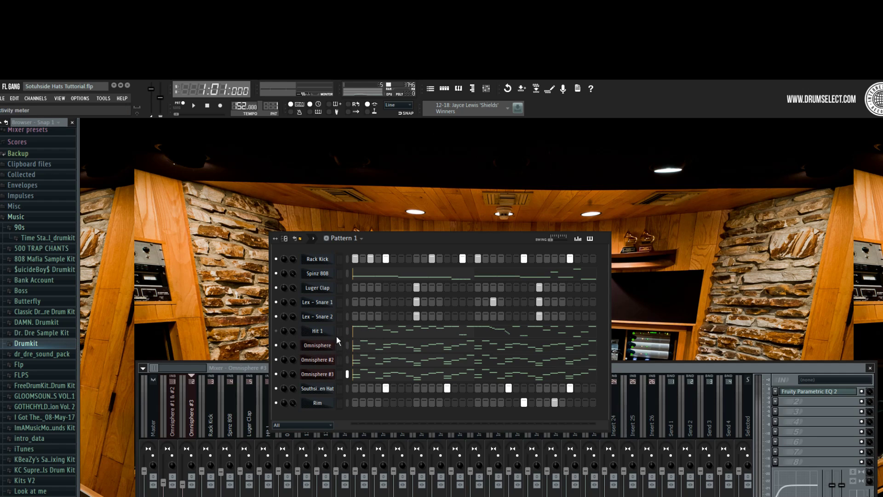
Look over the Hit 1 channel's piano roll notes and its sample's precomputed and legacy effects settings
{"action": "left_click", "coordinate": [371, 335]}
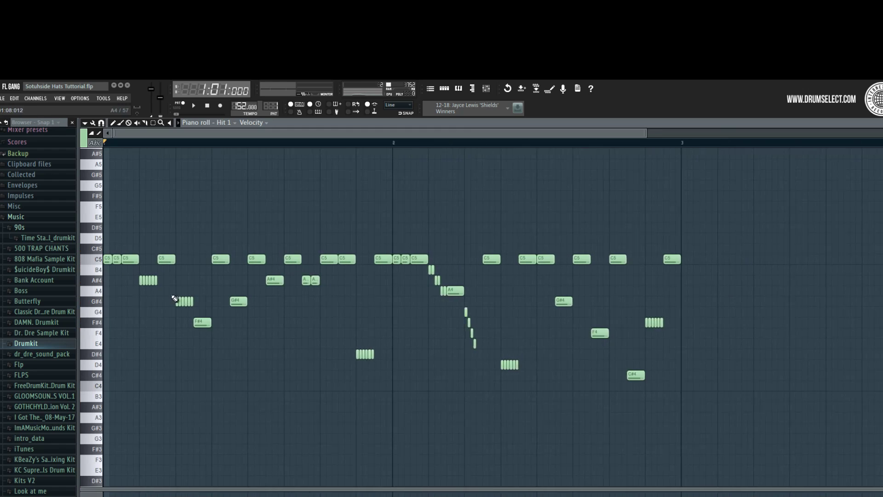
{"action": "key", "text": "Escape"}
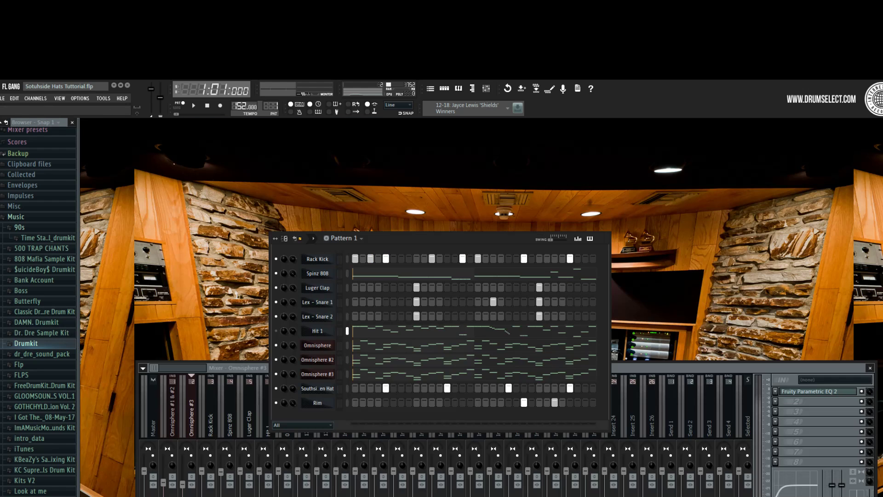
{"action": "left_click", "coordinate": [316, 332]}
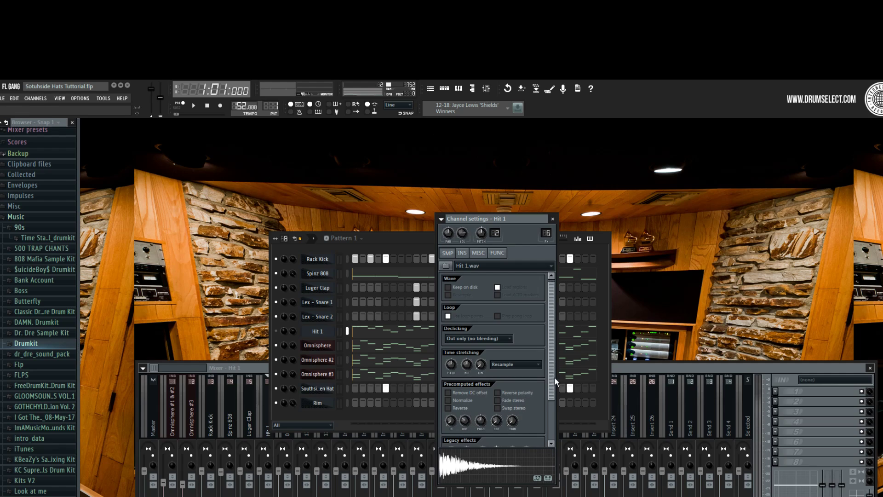
{"action": "left_click_drag", "start_coordinate": [554, 382], "coordinate": [554, 419]}
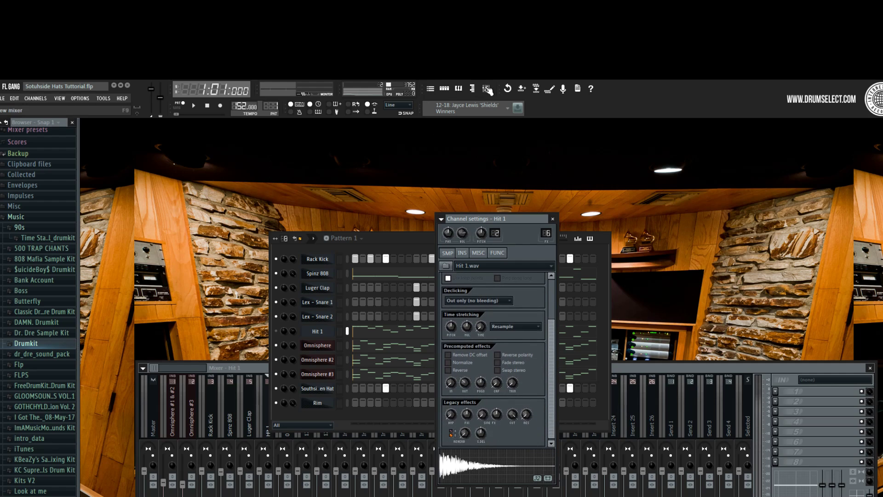
{"action": "left_click", "coordinate": [488, 90]}
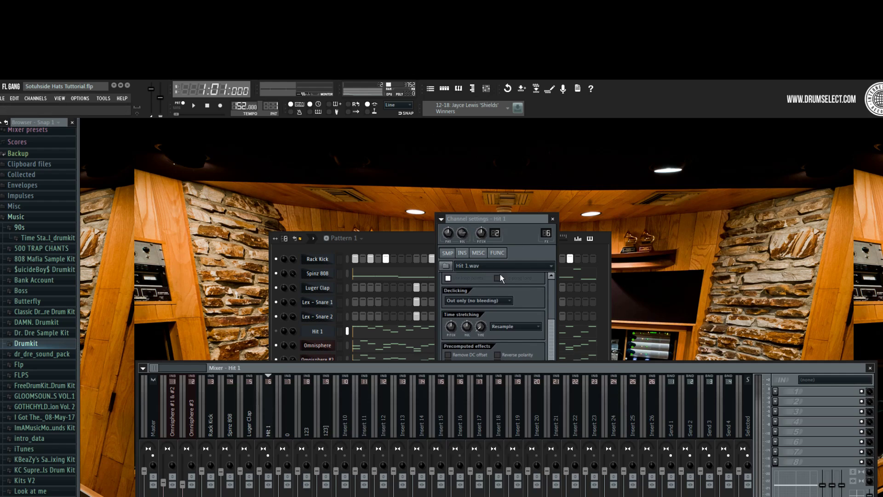
{"action": "left_click", "coordinate": [491, 347]}
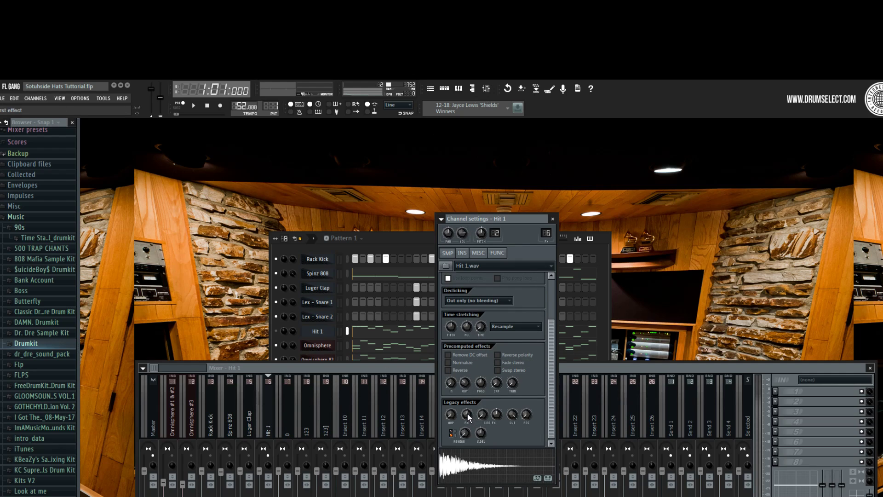
Reduce the fade-out of the Hit 1 sample and play the pattern briefly to hear the difference
{"action": "left_click_drag", "start_coordinate": [466, 383], "coordinate": [465, 400]}
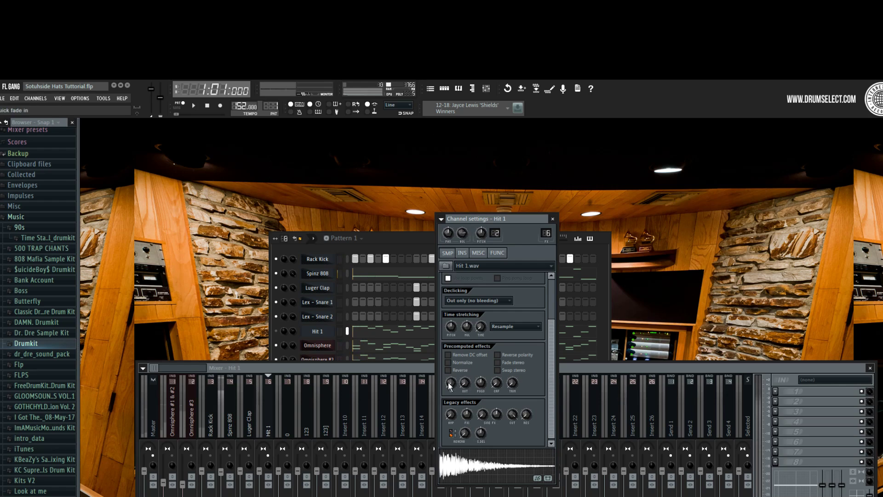
{"action": "left_click", "coordinate": [274, 411]}
{"action": "key", "text": "F6"}
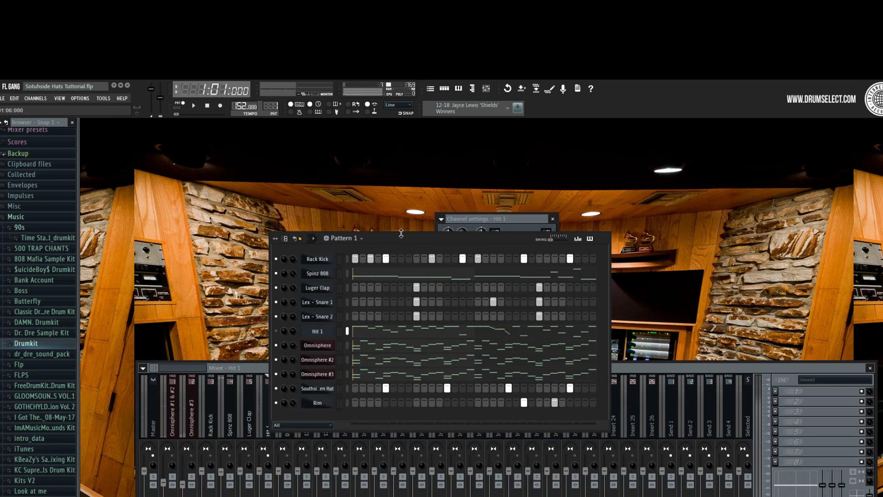
{"action": "key", "text": "space"}
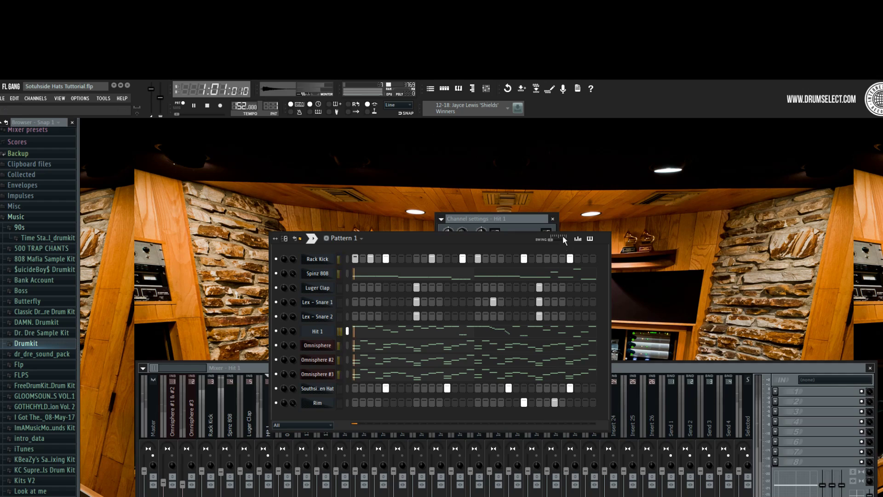
{"action": "left_click", "coordinate": [523, 222]}
{"action": "key", "text": "space"}
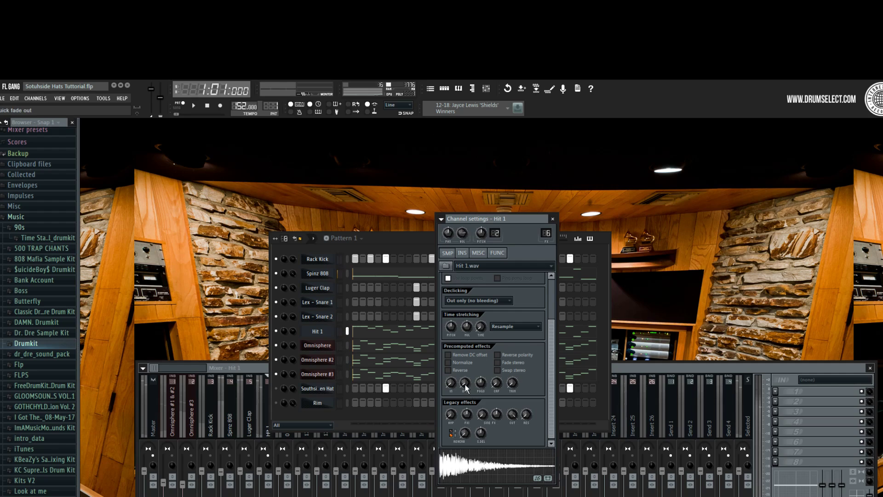
Raise the Hit 1 sample's fade-out again, play the pattern, and close the channel settings
{"action": "left_click_drag", "start_coordinate": [465, 385], "coordinate": [465, 365]}
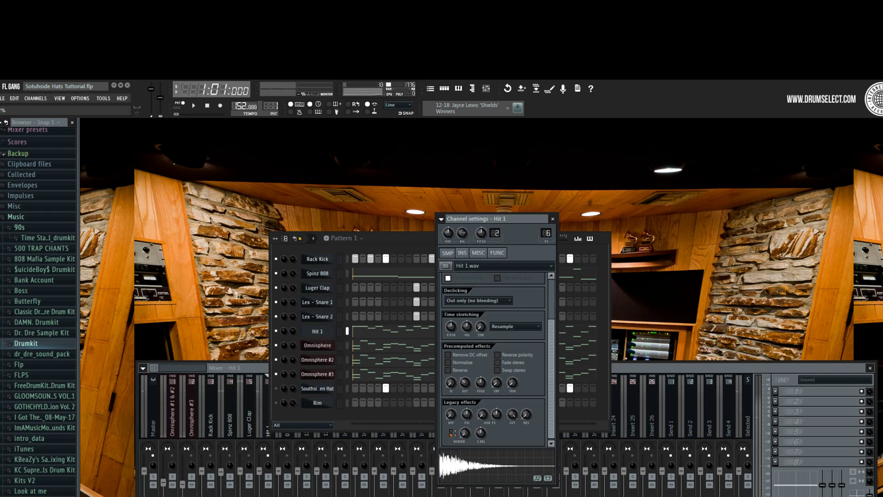
{"action": "key", "text": "space"}
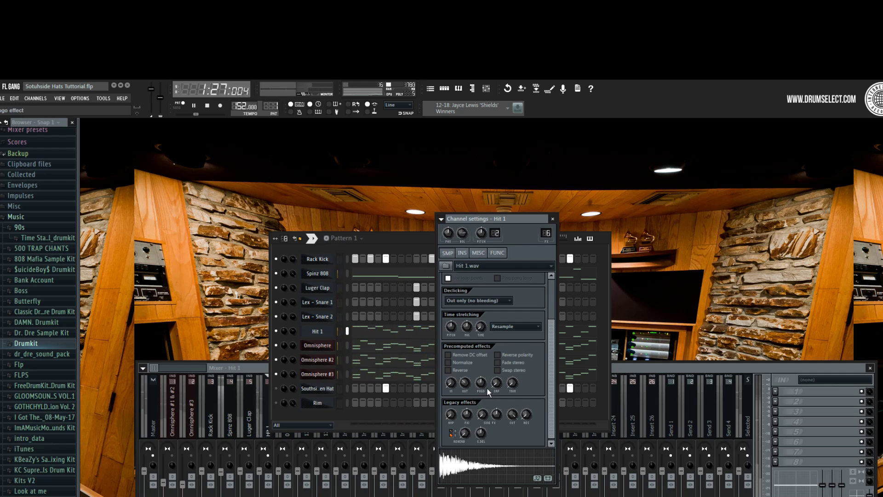
{"action": "left_click", "coordinate": [554, 219]}
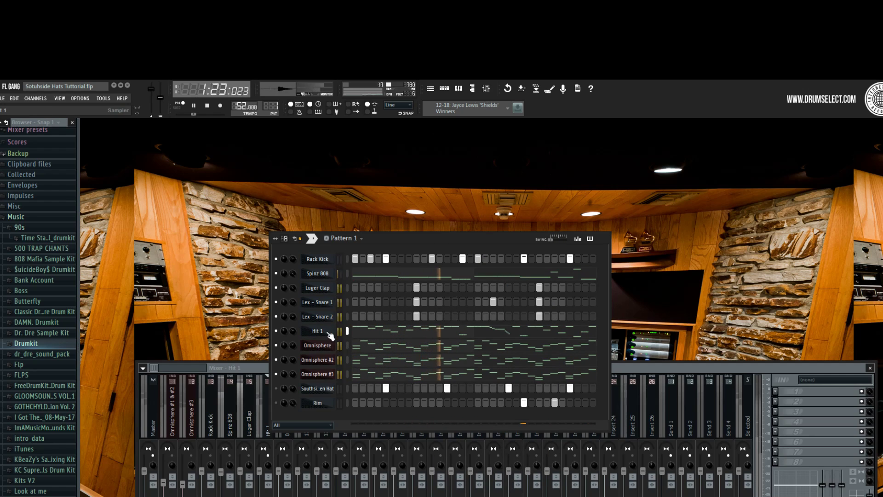
Stop playback and open the Hit 1 channel's notes in the piano roll, in front of the mixer
{"action": "left_click", "coordinate": [374, 332]}
{"action": "key", "text": "space"}
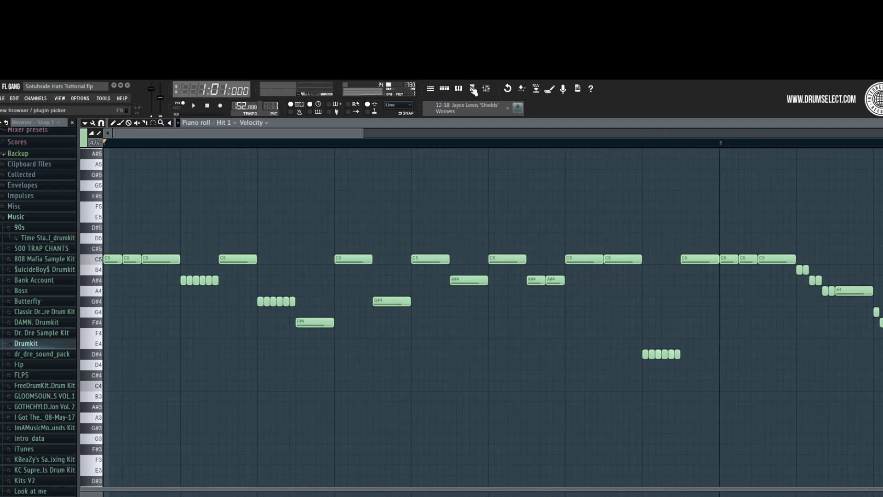
{"action": "left_click", "coordinate": [488, 89]}
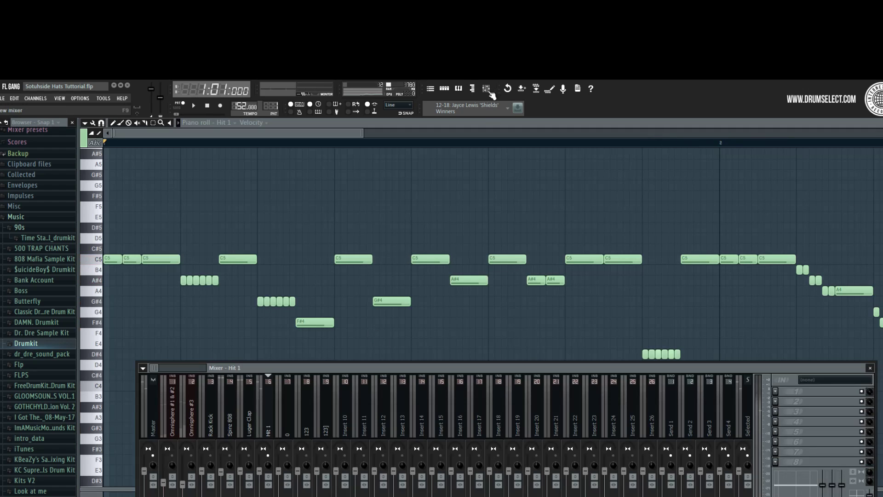
{"action": "left_click", "coordinate": [326, 125]}
{"action": "scroll", "coordinate": [227, 243], "scroll_direction": "down", "scroll_amount": 3}
Set the piano roll's grid snap to 1/3 step
{"action": "left_click", "coordinate": [101, 123]}
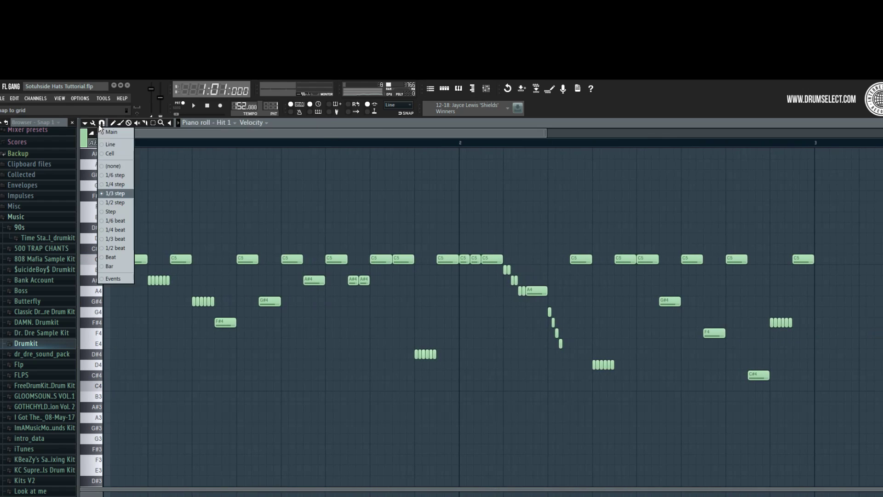
{"action": "left_click", "coordinate": [103, 124]}
{"action": "left_click", "coordinate": [101, 123]}
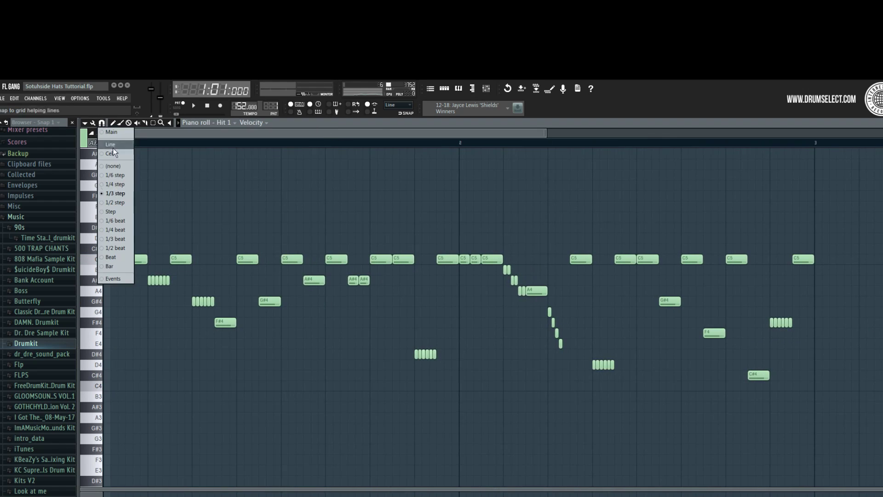
{"action": "left_click", "coordinate": [112, 194]}
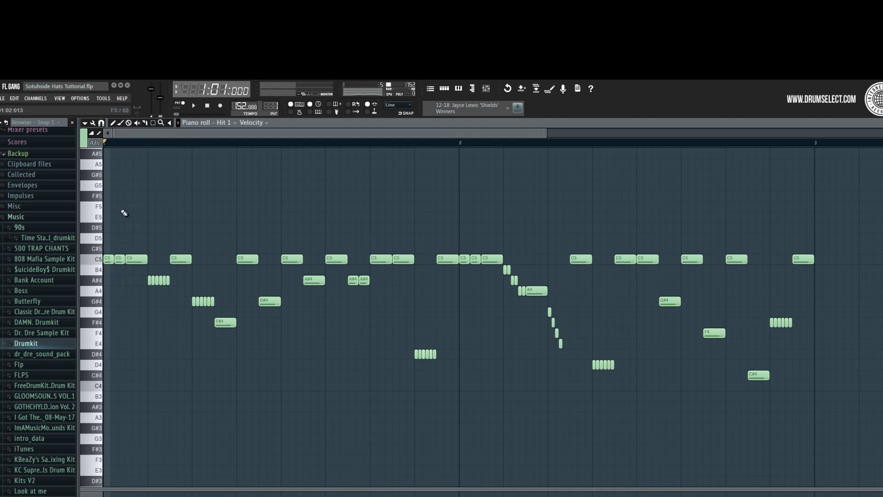
{"action": "left_click", "coordinate": [102, 123]}
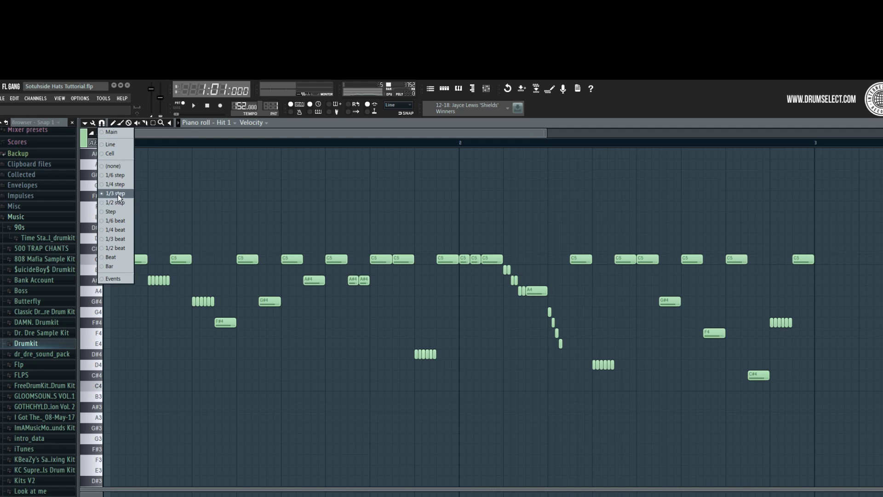
{"action": "left_click", "coordinate": [297, 125]}
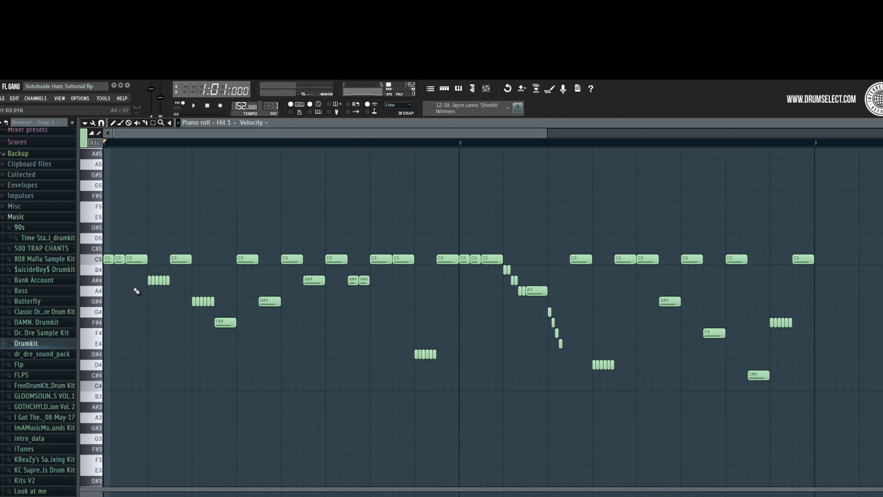
Examine the spacing, length and pitch of the Hit 1 notes and rolls in the first bar
{"action": "scroll", "coordinate": [156, 134], "scroll_direction": "up", "scroll_amount": 2}
{"action": "scroll", "coordinate": [173, 134], "scroll_direction": "up", "scroll_amount": 2}
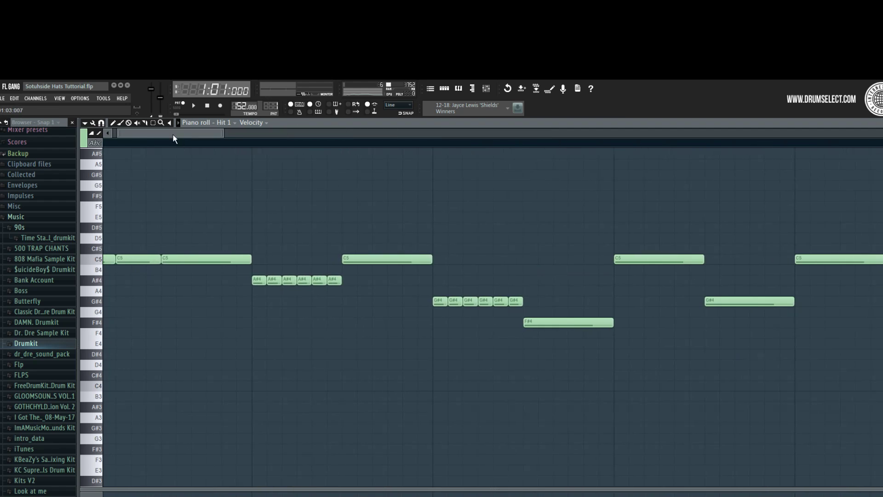
{"action": "scroll", "coordinate": [111, 182], "scroll_direction": "down", "scroll_amount": 4}
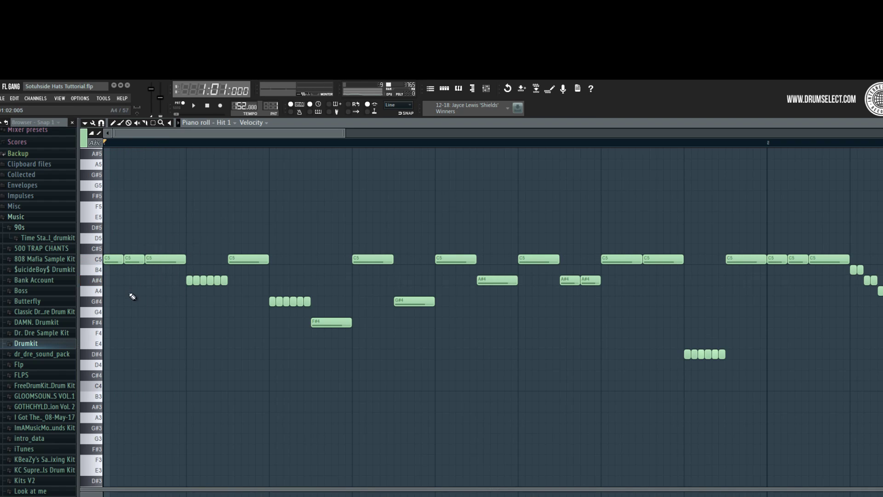
{"action": "scroll", "coordinate": [132, 294], "scroll_direction": "down", "scroll_amount": 3}
{"action": "scroll", "coordinate": [129, 297], "scroll_direction": "up", "scroll_amount": 4}
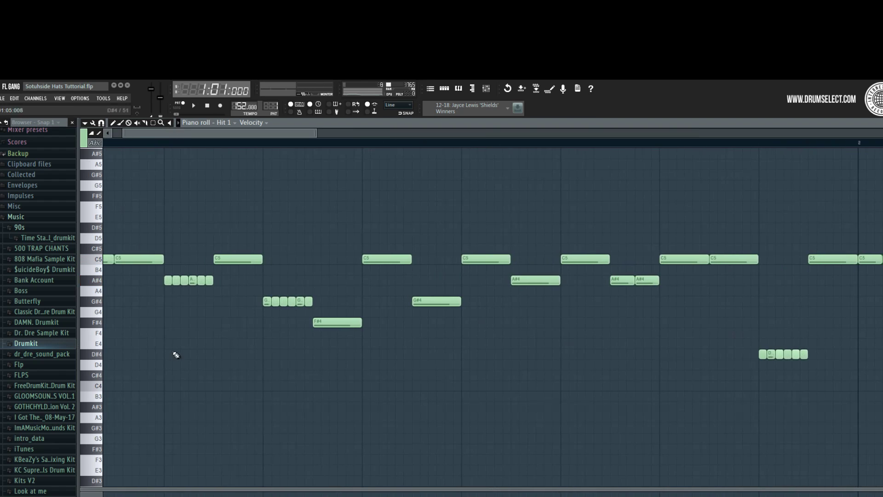
{"action": "scroll", "coordinate": [188, 144], "scroll_direction": "left", "scroll_amount": 2}
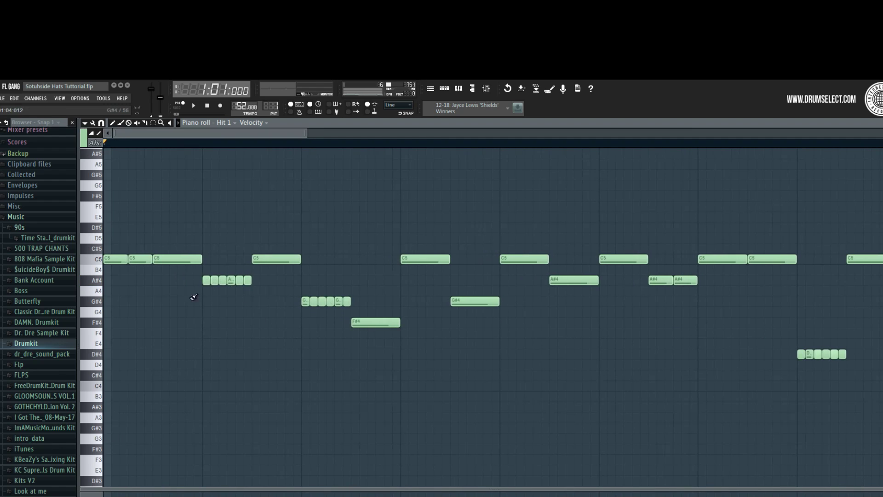
{"action": "scroll", "coordinate": [184, 316], "scroll_direction": "up", "scroll_amount": 3}
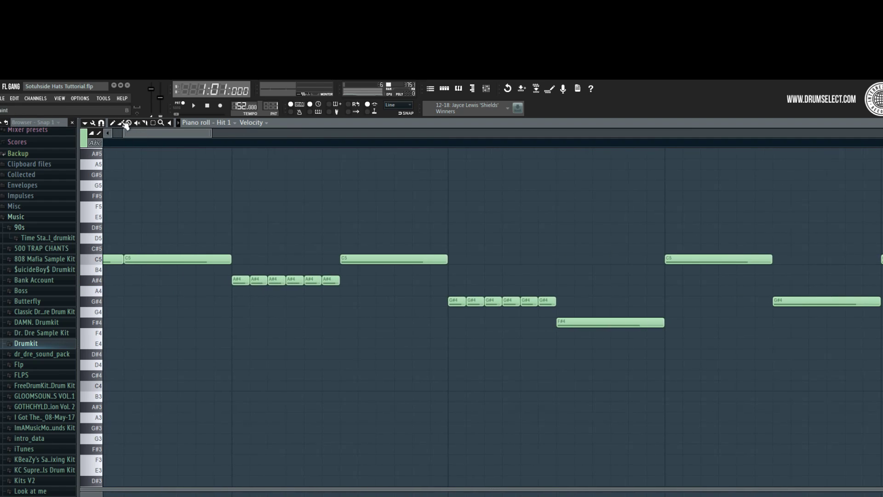
{"action": "left_click_drag", "start_coordinate": [148, 132], "coordinate": [126, 131]}
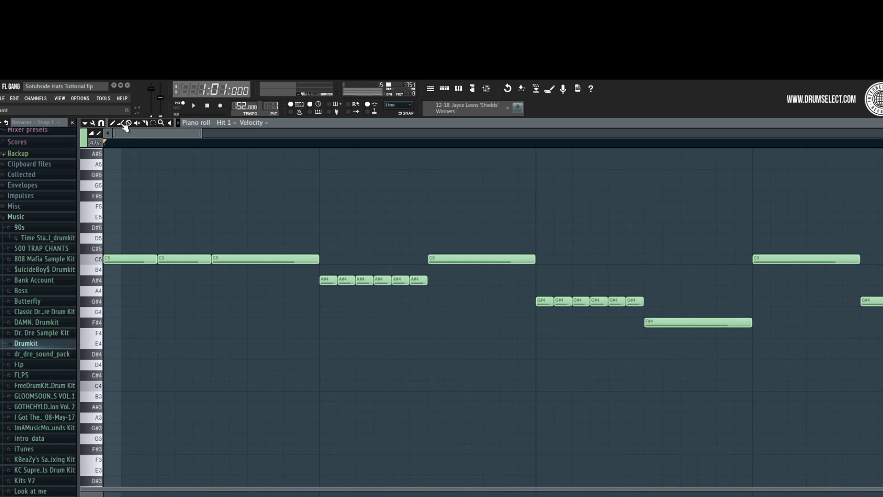
{"action": "scroll", "coordinate": [331, 359], "scroll_direction": "down", "scroll_amount": 3}
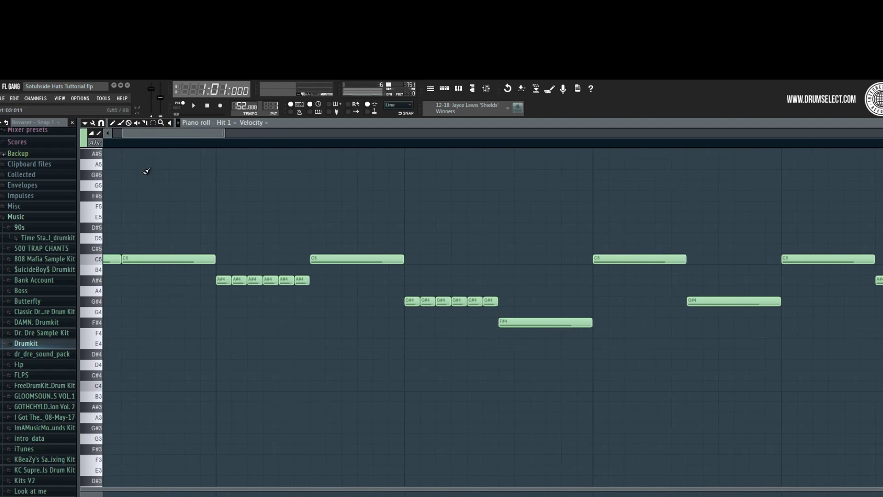
Play the pattern and examine the A#4 and G#4 hi-hat rolls and the pitch drops in the first bar
{"action": "left_click", "coordinate": [224, 322]}
{"action": "left_click_drag", "start_coordinate": [225, 317], "coordinate": [304, 321]}
{"action": "mouse_move", "coordinate": [214, 279]}
{"action": "left_mouse_down"}
{"action": "mouse_move", "coordinate": [176, 278]}
{"action": "mouse_move", "coordinate": [179, 258]}
{"action": "left_mouse_up"}
{"action": "left_click_drag", "start_coordinate": [238, 280], "coordinate": [304, 281]}
{"action": "key", "text": "space"}
{"action": "scroll", "coordinate": [281, 295], "scroll_direction": "down", "scroll_amount": 2}
{"action": "key", "text": "space"}
{"action": "scroll", "coordinate": [195, 318], "scroll_direction": "down", "scroll_amount": 1}
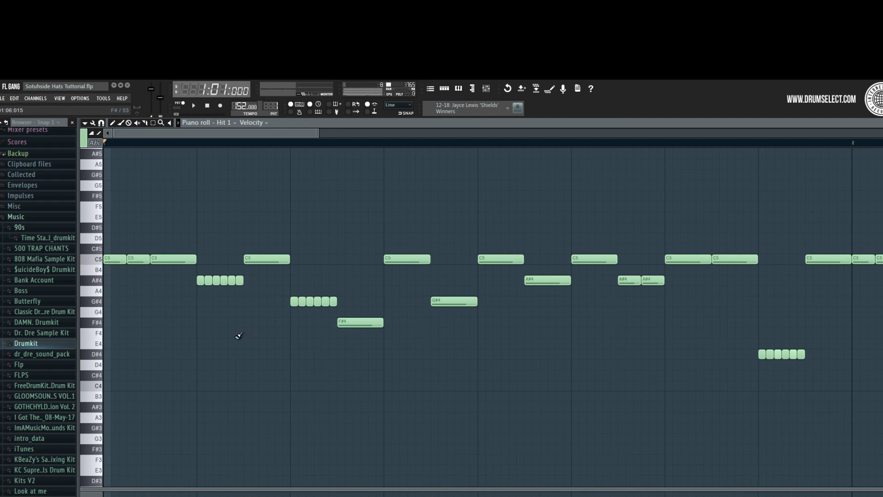
{"action": "key", "text": "space"}
{"action": "scroll", "coordinate": [303, 350], "scroll_direction": "down", "scroll_amount": 2}
{"action": "scroll", "coordinate": [311, 356], "scroll_direction": "up", "scroll_amount": 3}
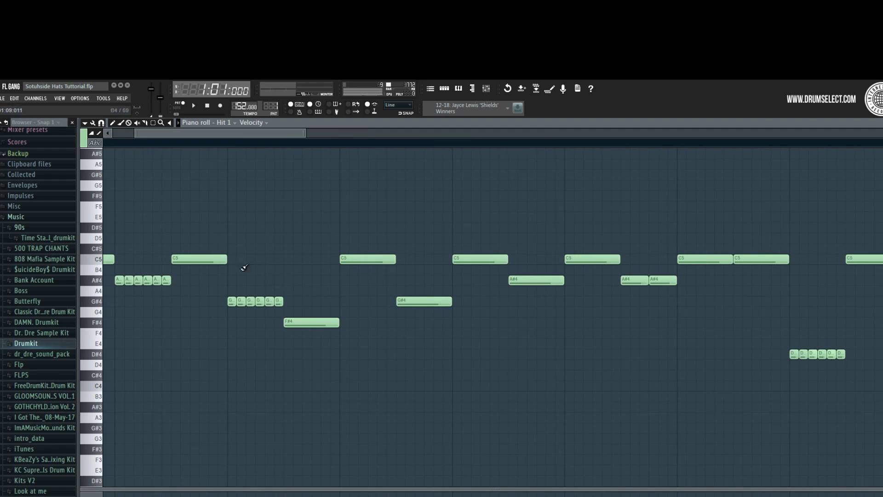
{"action": "scroll", "coordinate": [300, 295], "scroll_direction": "down", "scroll_amount": 2}
{"action": "scroll", "coordinate": [284, 312], "scroll_direction": "up", "scroll_amount": 3}
Raise the single F#4, G#4 and A#4 notes in mid-bar one to C5 and play that section
{"action": "left_click_drag", "start_coordinate": [261, 324], "coordinate": [262, 262]}
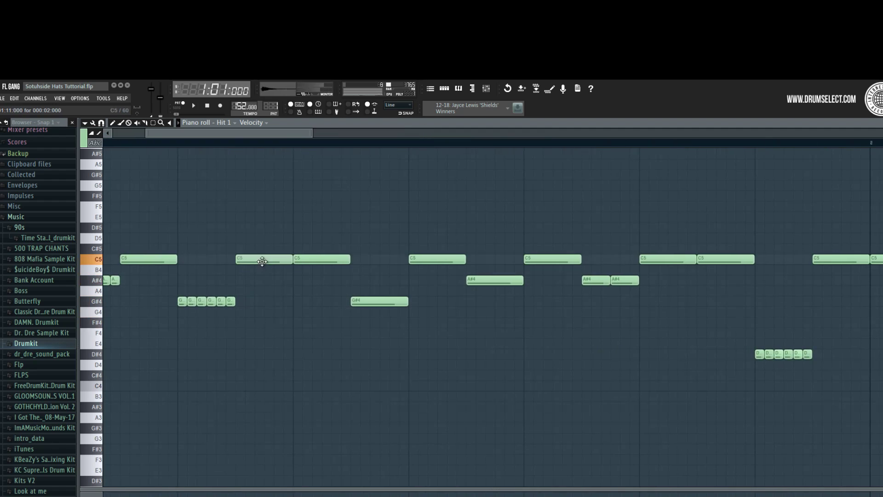
{"action": "left_click_drag", "start_coordinate": [397, 302], "coordinate": [394, 258]}
{"action": "left_click_drag", "start_coordinate": [485, 280], "coordinate": [485, 257]}
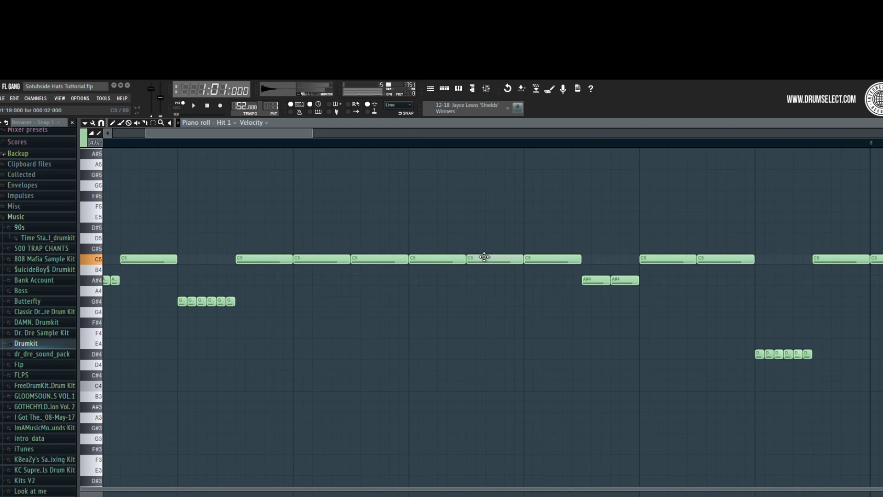
{"action": "left_click", "coordinate": [236, 143]}
{"action": "key", "text": "space"}
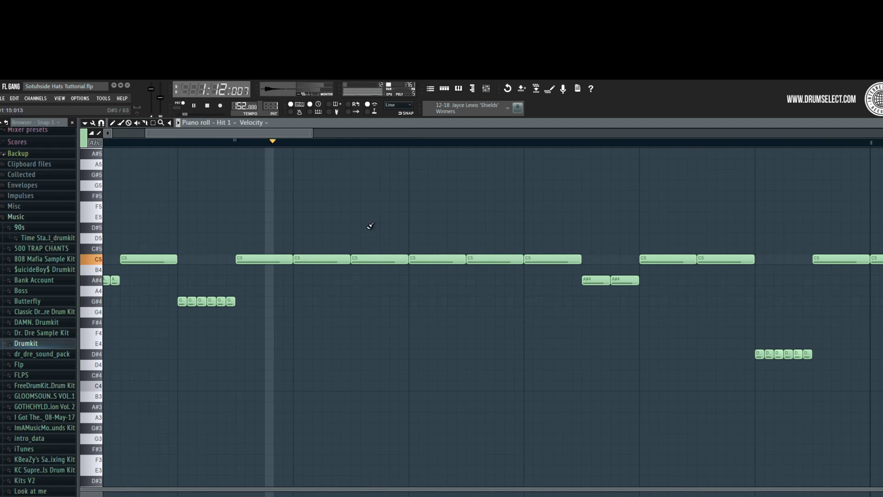
{"action": "key", "text": "space"}
Lower the three raised C5 notes in mid-bar one to F4, G#4 and A#4, and play the result
{"action": "left_click_drag", "start_coordinate": [282, 259], "coordinate": [265, 333]}
{"action": "left_click_drag", "start_coordinate": [363, 259], "coordinate": [368, 302]}
{"action": "left_click_drag", "start_coordinate": [486, 259], "coordinate": [486, 279]}
{"action": "key", "text": "space"}
{"action": "scroll", "coordinate": [463, 343], "scroll_direction": "down", "scroll_amount": 4}
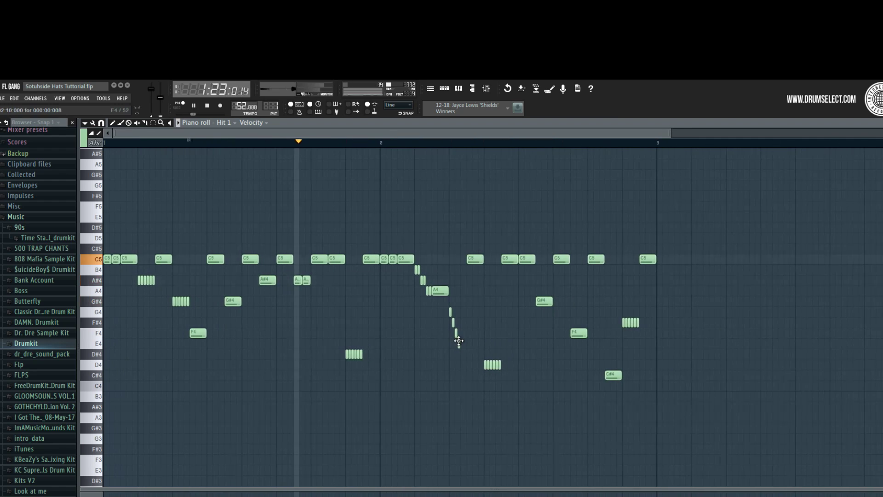
{"action": "key", "text": "space"}
Examine the pair of short A#4 notes in the first bar, their lengths and the notes around them
{"action": "scroll", "coordinate": [328, 280], "scroll_direction": "up", "scroll_amount": 4}
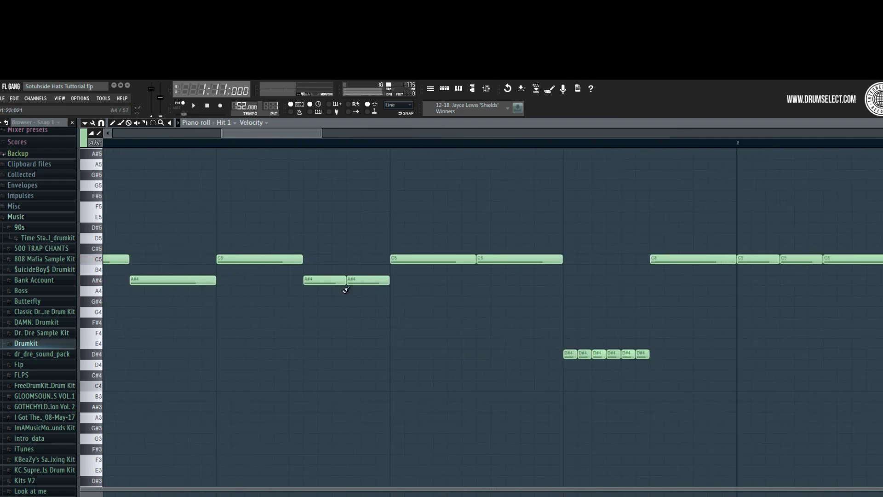
{"action": "scroll", "coordinate": [328, 299], "scroll_direction": "down", "scroll_amount": 3}
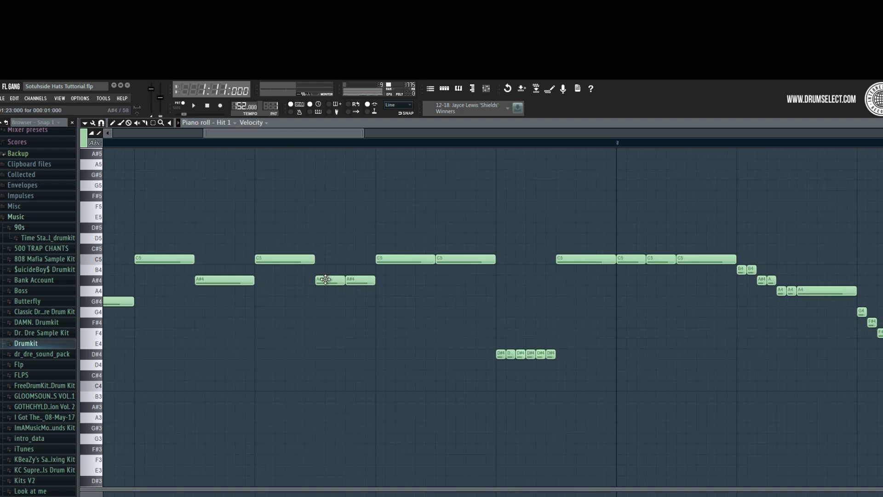
{"action": "left_click", "coordinate": [85, 123]}
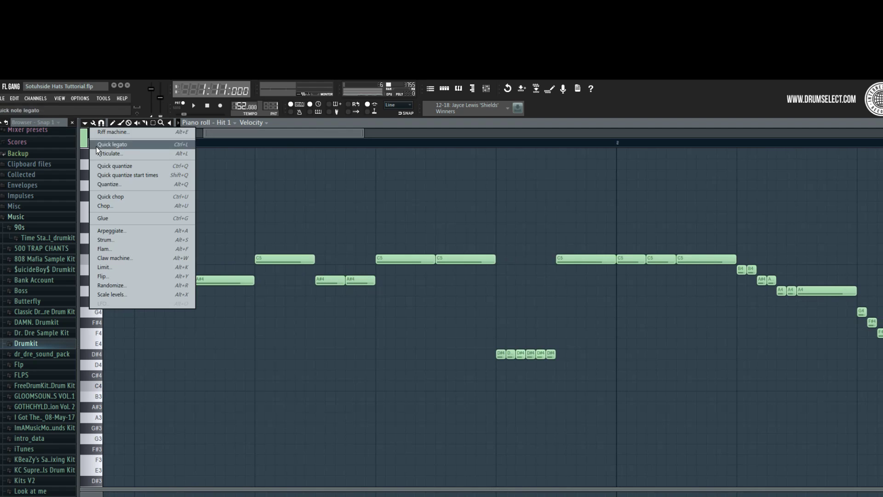
{"action": "left_click", "coordinate": [86, 122]}
{"action": "scroll", "coordinate": [313, 300], "scroll_direction": "down", "scroll_amount": 2}
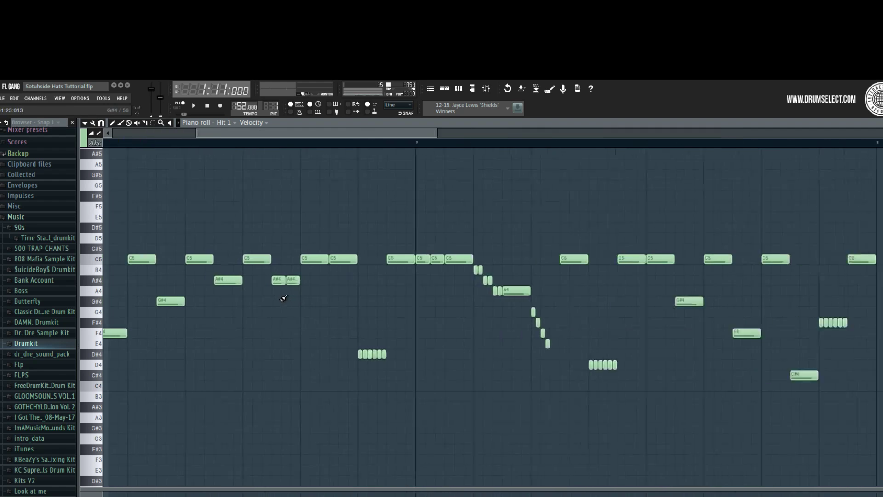
{"action": "scroll", "coordinate": [286, 297], "scroll_direction": "up", "scroll_amount": 4}
{"action": "scroll", "coordinate": [260, 280], "scroll_direction": "down", "scroll_amount": 2}
{"action": "scroll", "coordinate": [234, 162], "scroll_direction": "up", "scroll_amount": 2}
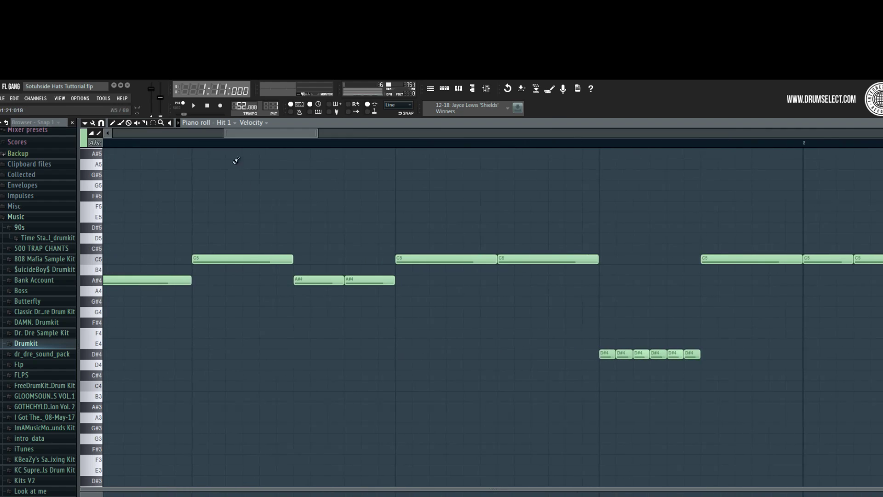
{"action": "left_click_drag", "start_coordinate": [241, 133], "coordinate": [205, 133]}
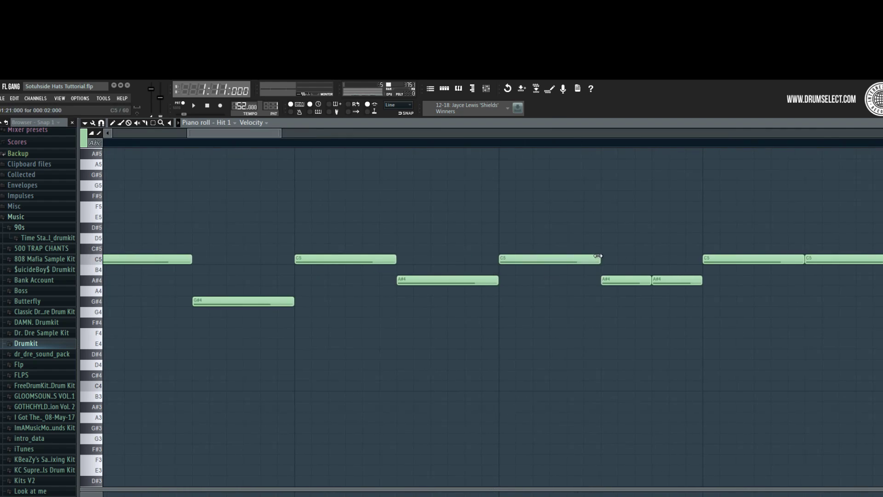
{"action": "mouse_move", "coordinate": [598, 255]}
{"action": "left_mouse_down"}
{"action": "mouse_move", "coordinate": [536, 269]}
{"action": "mouse_move", "coordinate": [622, 269]}
{"action": "mouse_move", "coordinate": [599, 271]}
{"action": "left_mouse_up"}
Examine the D#4 roll near the end of the first bar and play the pattern through it
{"action": "scroll", "coordinate": [508, 347], "scroll_direction": "down", "scroll_amount": 3}
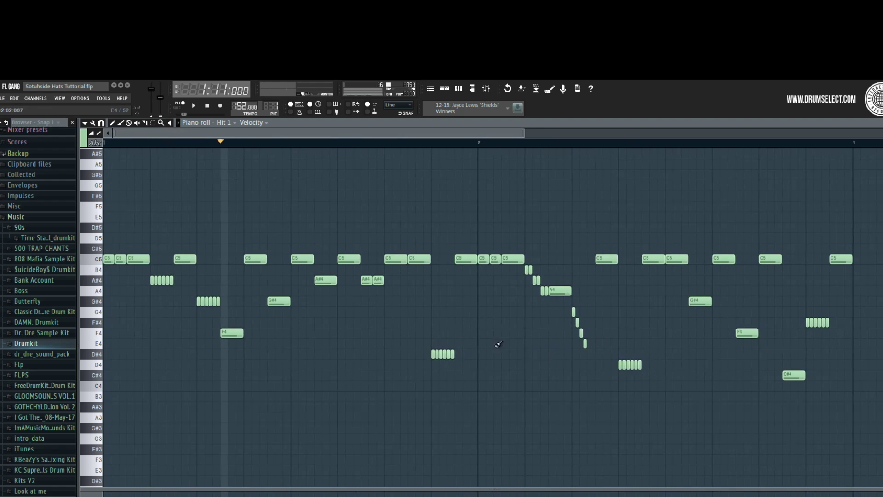
{"action": "scroll", "coordinate": [496, 345], "scroll_direction": "left", "scroll_amount": 1}
{"action": "scroll", "coordinate": [375, 414], "scroll_direction": "up", "scroll_amount": 3}
{"action": "scroll", "coordinate": [437, 192], "scroll_direction": "down", "scroll_amount": 4}
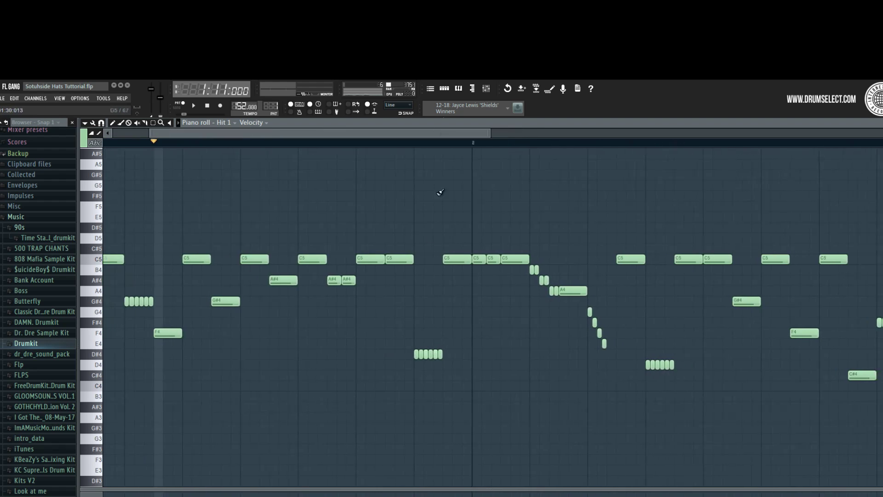
{"action": "scroll", "coordinate": [415, 141], "scroll_direction": "up", "scroll_amount": 2}
{"action": "left_click", "coordinate": [415, 141]}
{"action": "scroll", "coordinate": [329, 390], "scroll_direction": "down", "scroll_amount": 2}
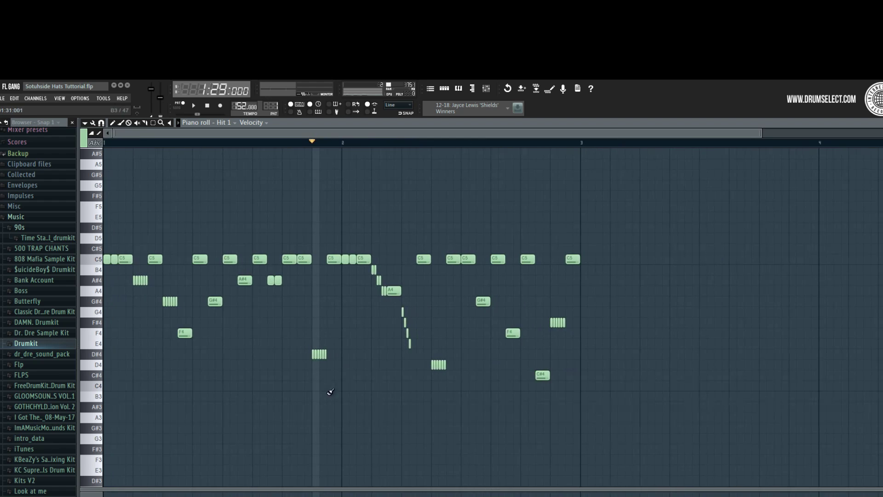
{"action": "scroll", "coordinate": [389, 345], "scroll_direction": "up", "scroll_amount": 3}
{"action": "scroll", "coordinate": [325, 378], "scroll_direction": "down", "scroll_amount": 2}
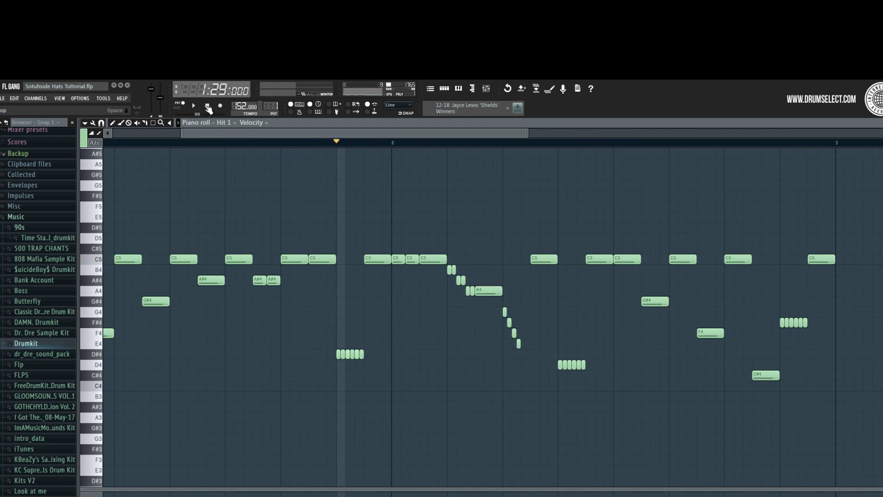
{"action": "key", "text": "space"}
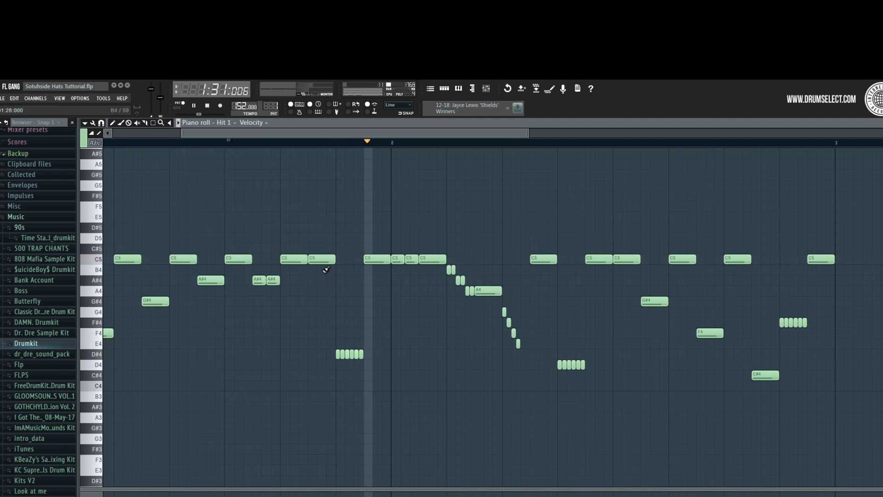
{"action": "key", "text": "space"}
Examine the second bar's descending hi-hat roll from B4 down to E4 and the notes leading into it
{"action": "scroll", "coordinate": [544, 384], "scroll_direction": "up", "scroll_amount": 3}
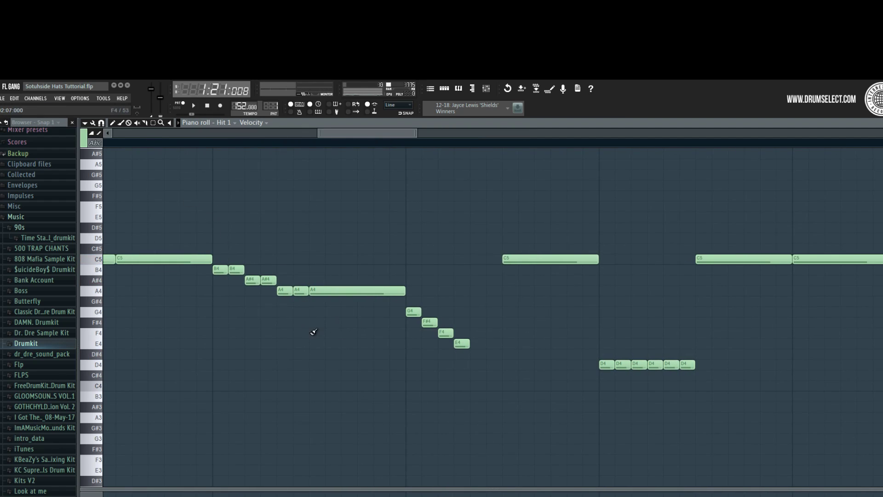
{"action": "scroll", "coordinate": [275, 333], "scroll_direction": "down", "scroll_amount": 3}
{"action": "scroll", "coordinate": [248, 331], "scroll_direction": "up", "scroll_amount": 3}
{"action": "scroll", "coordinate": [249, 331], "scroll_direction": "down", "scroll_amount": 2}
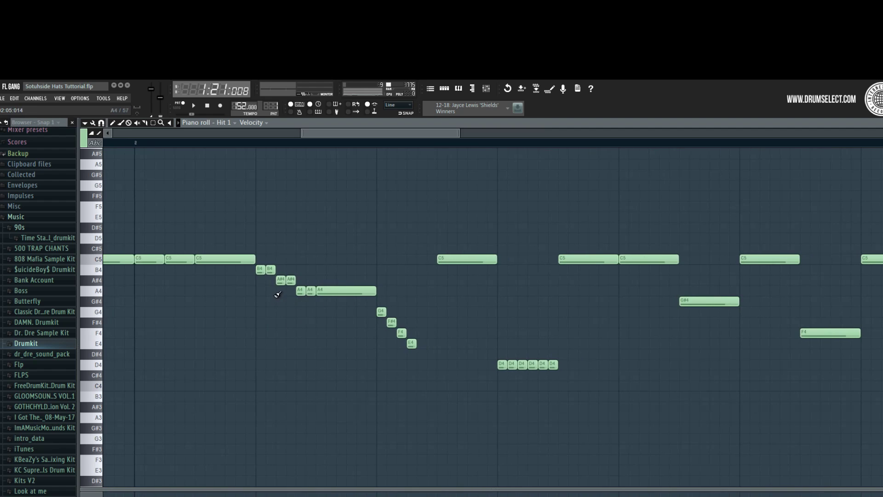
{"action": "scroll", "coordinate": [278, 295], "scroll_direction": "down", "scroll_amount": 3}
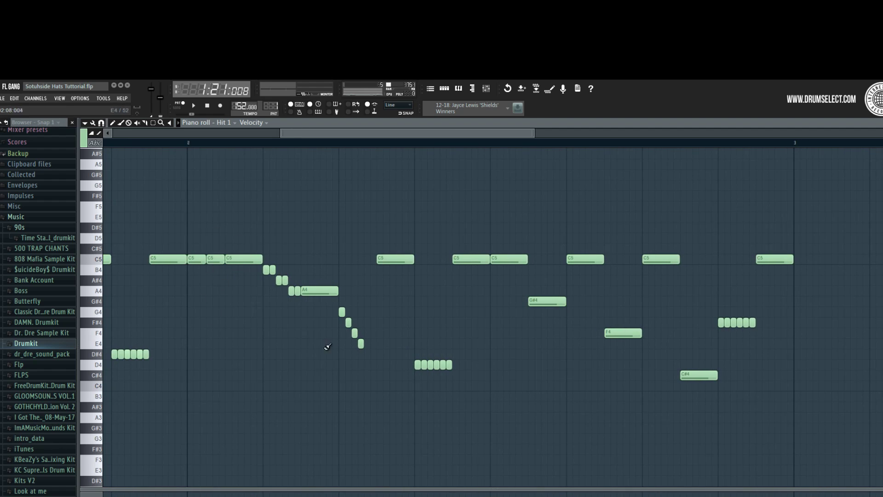
{"action": "scroll", "coordinate": [191, 272], "scroll_direction": "up", "scroll_amount": 2}
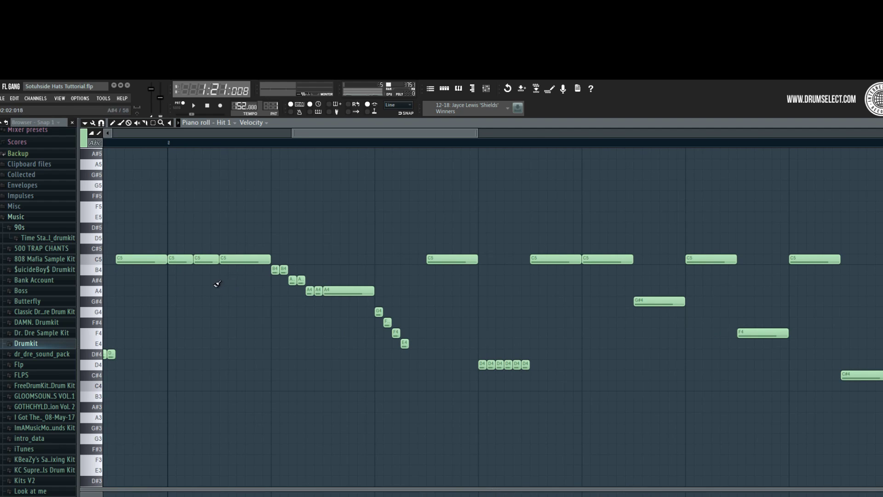
{"action": "scroll", "coordinate": [202, 276], "scroll_direction": "down", "scroll_amount": 3}
{"action": "scroll", "coordinate": [231, 290], "scroll_direction": "up", "scroll_amount": 3}
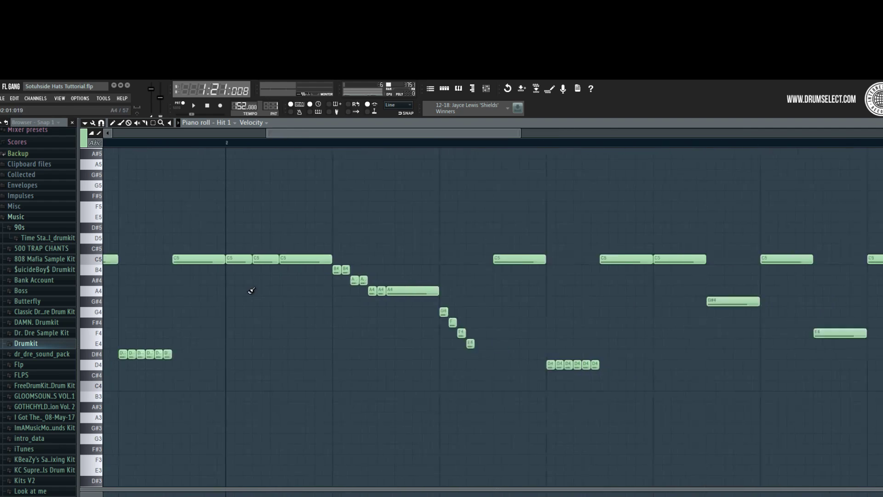
{"action": "scroll", "coordinate": [248, 291], "scroll_direction": "down", "scroll_amount": 3}
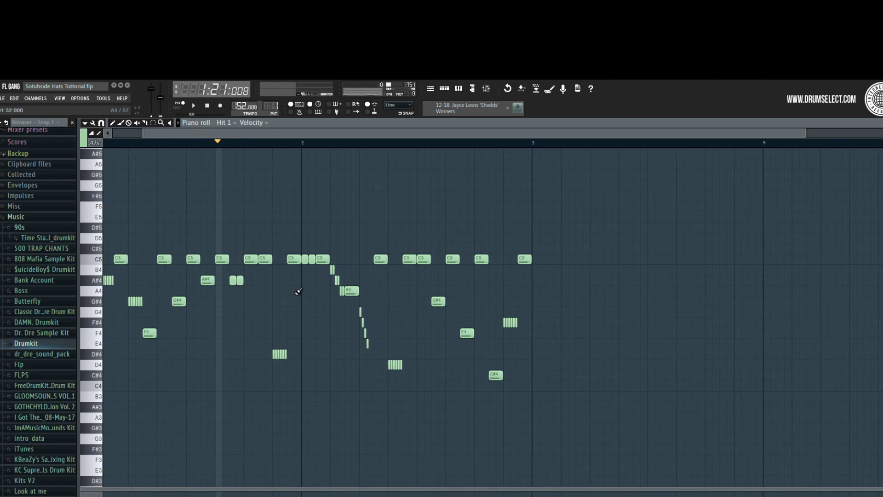
Examine the whole two-bar Hit 1 note pattern and return the playback position to the start
{"action": "scroll", "coordinate": [298, 290], "scroll_direction": "down", "scroll_amount": 1}
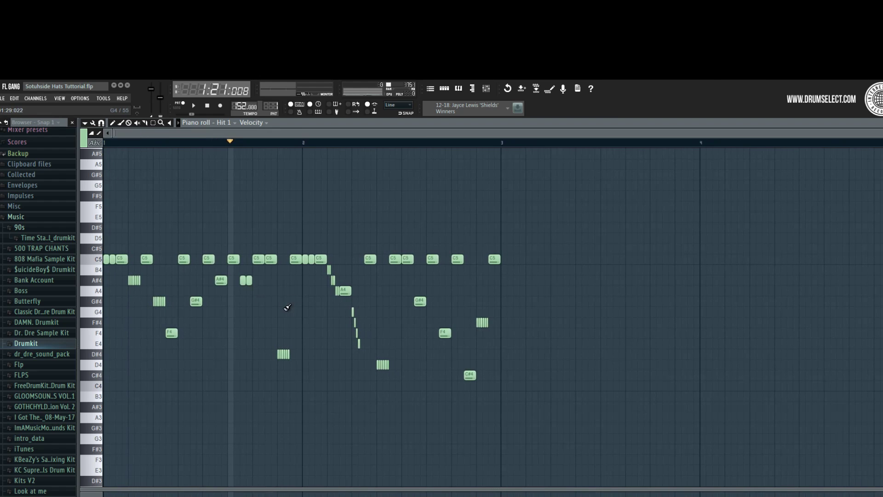
{"action": "scroll", "coordinate": [260, 303], "scroll_direction": "up", "scroll_amount": 3}
{"action": "left_click_drag", "start_coordinate": [247, 134], "coordinate": [157, 134]}
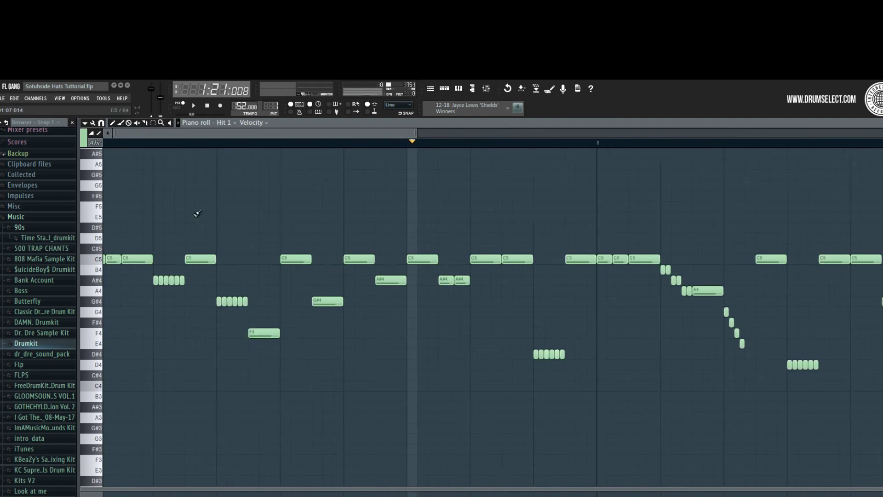
{"action": "scroll", "coordinate": [216, 285], "scroll_direction": "down", "scroll_amount": 2}
{"action": "scroll", "coordinate": [225, 307], "scroll_direction": "down", "scroll_amount": 1}
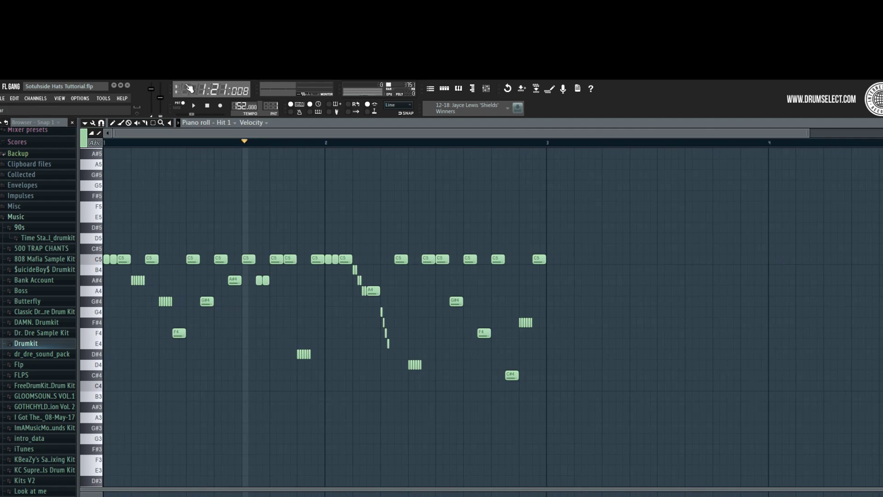
{"action": "left_click", "coordinate": [207, 105]}
{"action": "scroll", "coordinate": [127, 244], "scroll_direction": "up", "scroll_amount": 5}
{"action": "scroll", "coordinate": [154, 245], "scroll_direction": "down", "scroll_amount": 5}
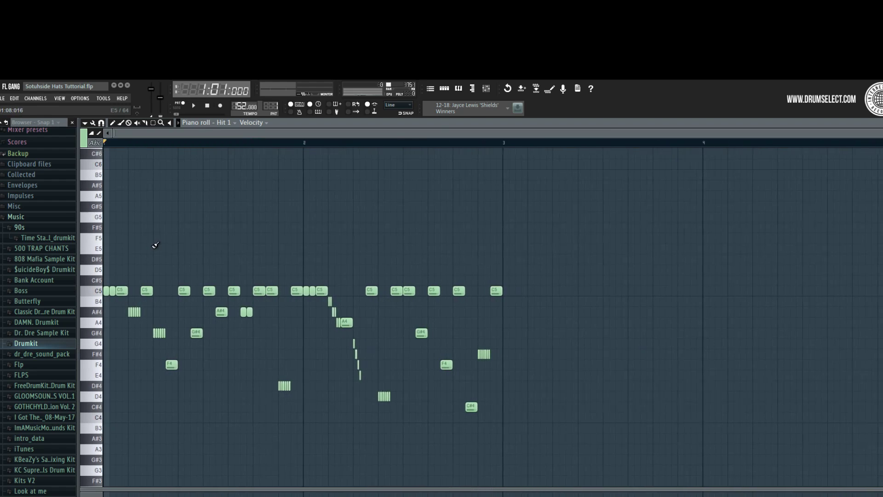
{"action": "scroll", "coordinate": [150, 278], "scroll_direction": "down", "scroll_amount": 3}
{"action": "scroll", "coordinate": [150, 279], "scroll_direction": "up", "scroll_amount": 2}
{"action": "scroll", "coordinate": [150, 278], "scroll_direction": "down", "scroll_amount": 2}
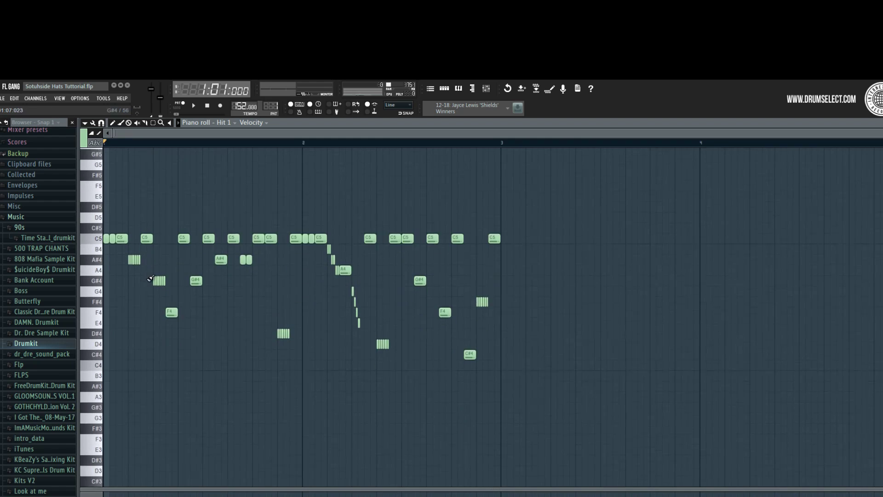
{"action": "scroll", "coordinate": [150, 278], "scroll_direction": "down", "scroll_amount": 1}
{"action": "scroll", "coordinate": [150, 278], "scroll_direction": "up", "scroll_amount": 4}
{"action": "left_click_drag", "start_coordinate": [218, 142], "coordinate": [186, 142]}
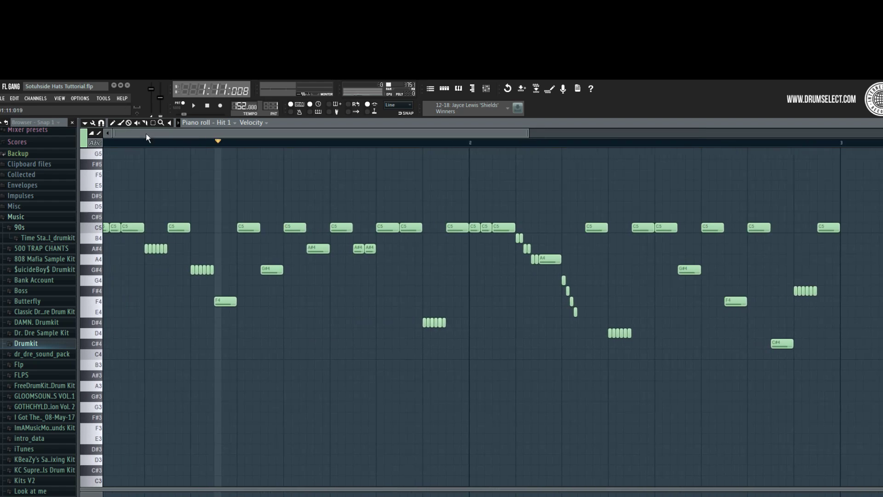
{"action": "scroll", "coordinate": [145, 133], "scroll_direction": "down", "scroll_amount": 1}
{"action": "left_click", "coordinate": [208, 105]}
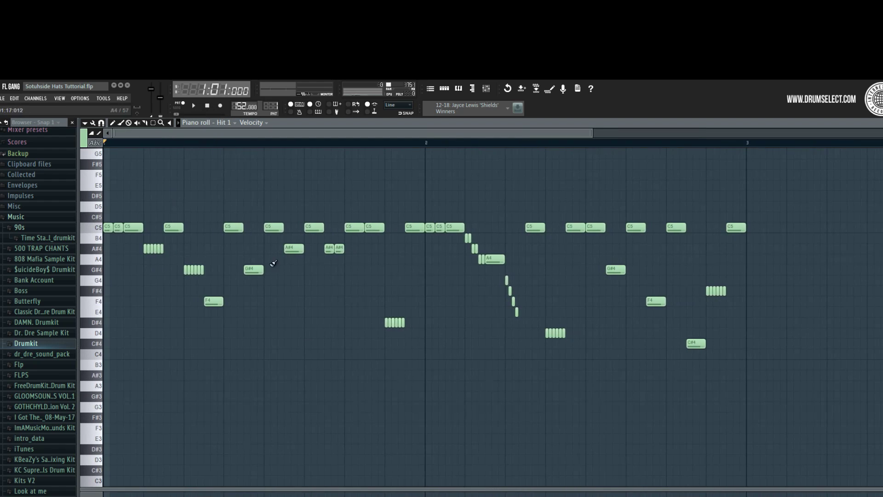
Show the channel rack with the playlist closed, then check the Hit 1 channel settings and close them
{"action": "left_click", "coordinate": [430, 88]}
{"action": "left_click", "coordinate": [444, 89]}
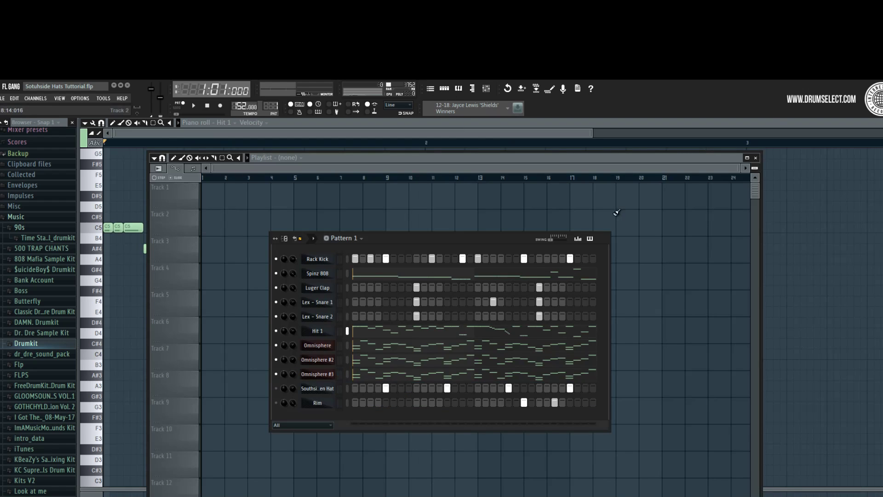
{"action": "left_click", "coordinate": [755, 158]}
{"action": "left_click", "coordinate": [329, 333]}
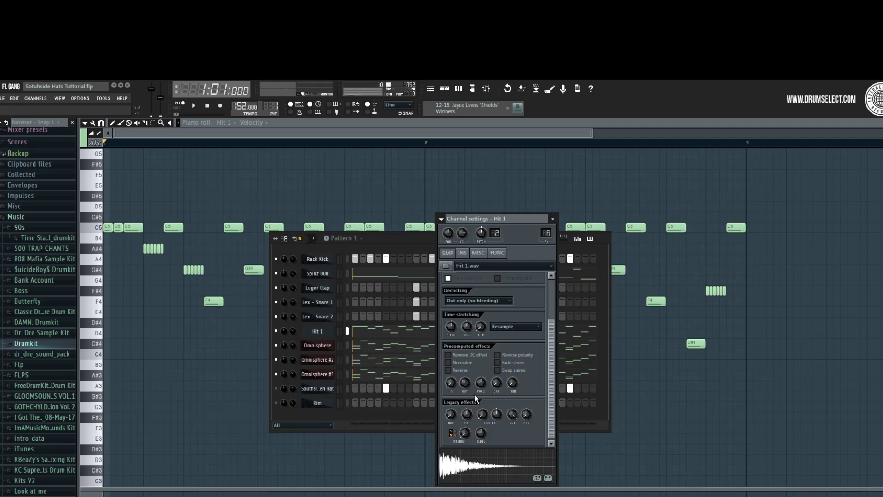
{"action": "left_click", "coordinate": [554, 220]}
Open the mixer behind the channel rack and reopen the Hit 1 channel settings
{"action": "left_click", "coordinate": [486, 88]}
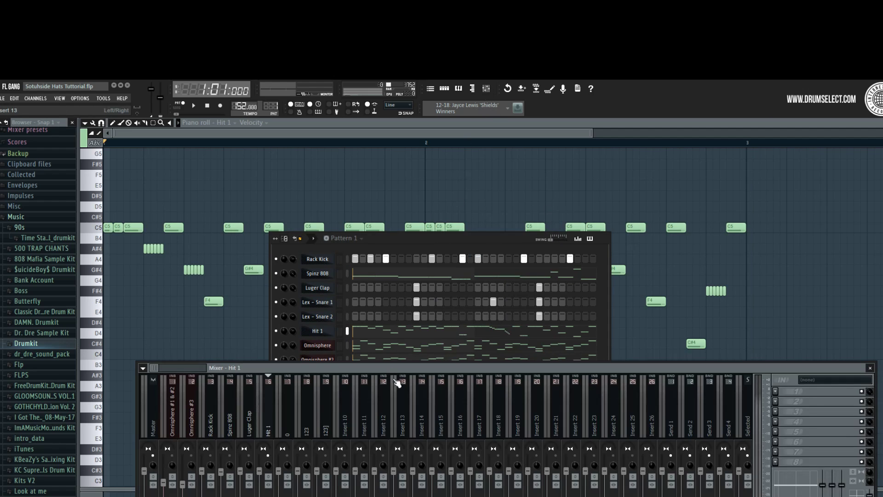
{"action": "left_click", "coordinate": [425, 236]}
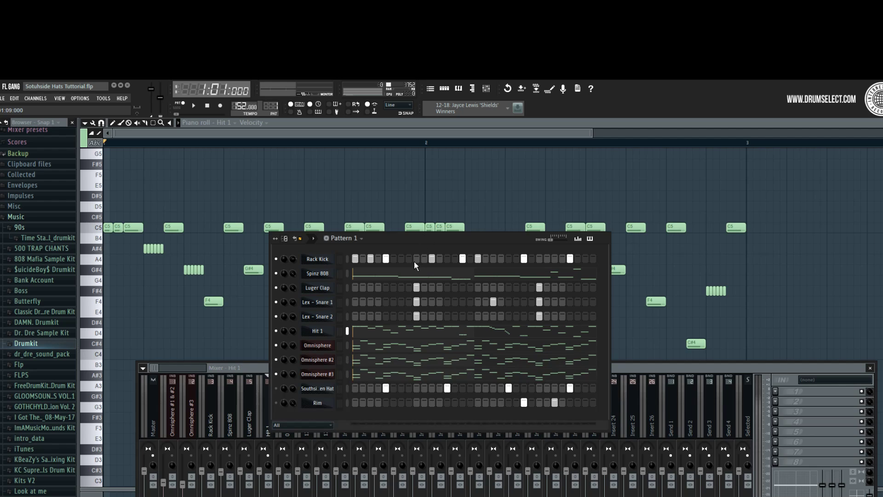
{"action": "left_click", "coordinate": [333, 332]}
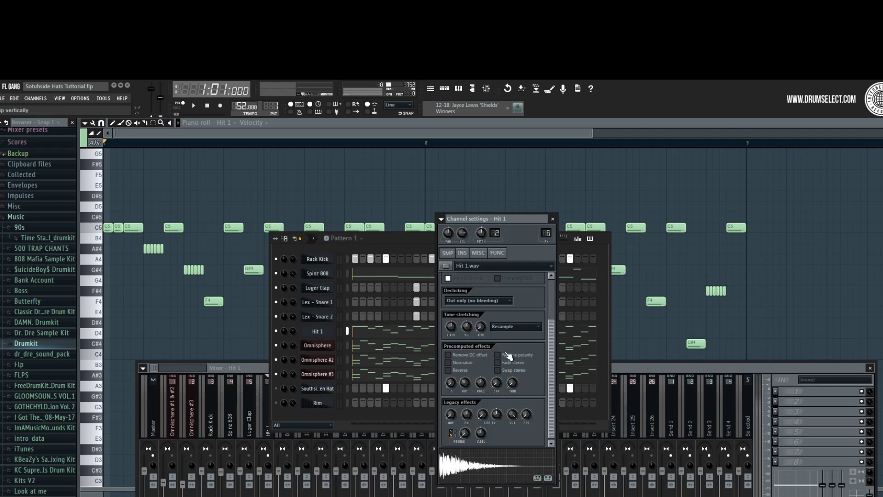
Close the Hit 1 channel settings and examine the two-bar hi-hat note pattern in the piano roll, close up and as a whole
{"action": "left_click", "coordinate": [553, 219]}
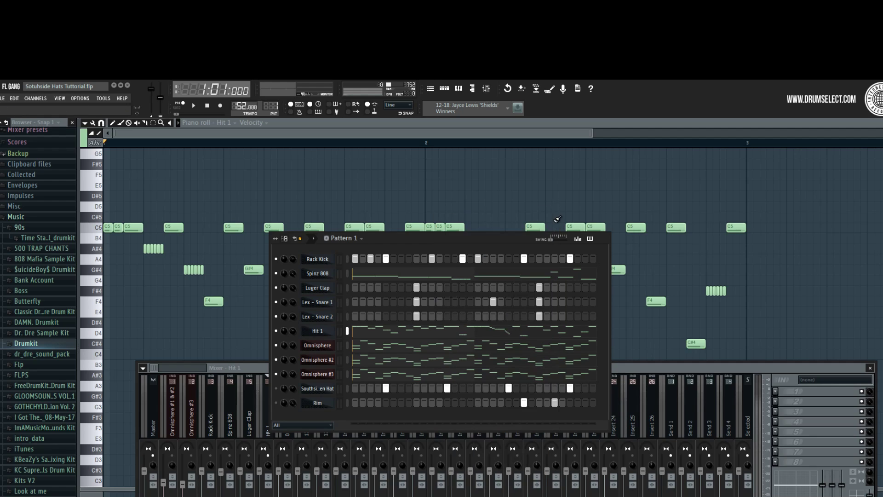
{"action": "left_click", "coordinate": [474, 124]}
{"action": "scroll", "coordinate": [211, 294], "scroll_direction": "down", "scroll_amount": 2}
{"action": "scroll", "coordinate": [211, 294], "scroll_direction": "up", "scroll_amount": 4}
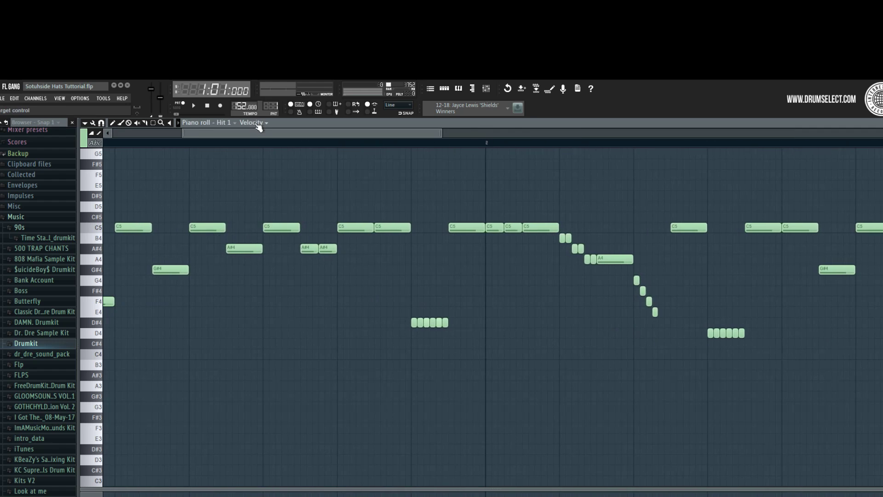
{"action": "scroll", "coordinate": [207, 288], "scroll_direction": "up", "scroll_amount": 3}
{"action": "scroll", "coordinate": [207, 288], "scroll_direction": "down", "scroll_amount": 6}
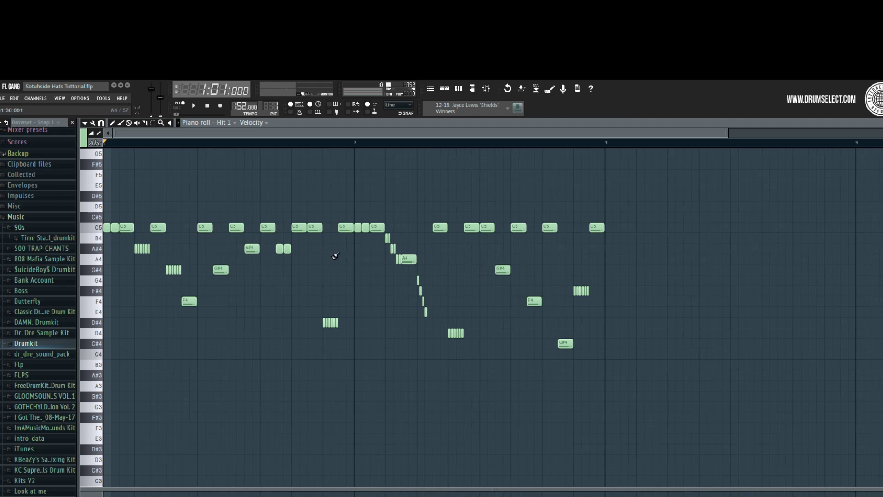
{"action": "scroll", "coordinate": [389, 322], "scroll_direction": "up", "scroll_amount": 3, "text": "ctrl"}
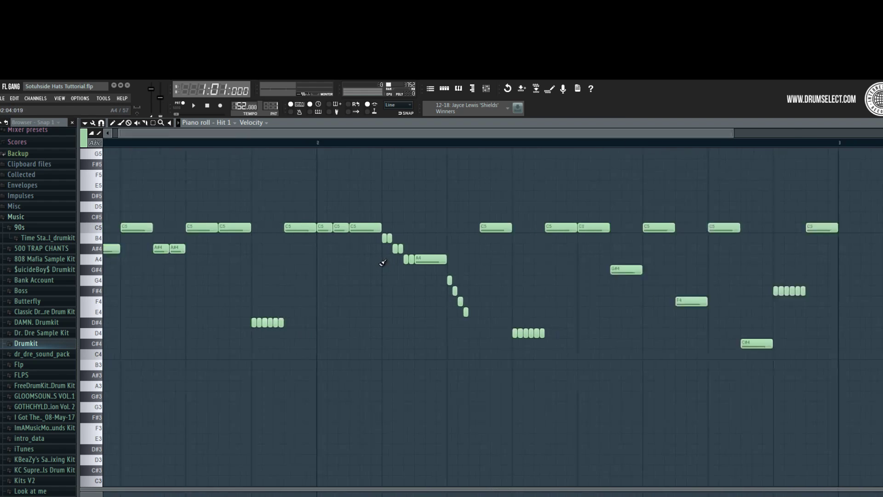
{"action": "scroll", "coordinate": [383, 263], "scroll_direction": "down", "scroll_amount": 3, "text": "ctrl"}
{"action": "scroll", "coordinate": [196, 293], "scroll_direction": "down", "scroll_amount": 1, "text": "ctrl"}
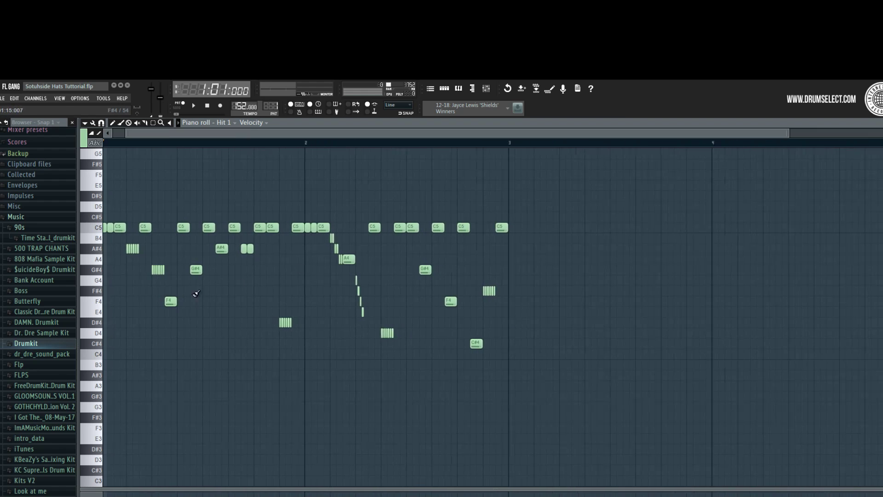
{"action": "left_click_drag", "start_coordinate": [241, 130], "coordinate": [221, 131]}
{"action": "scroll", "coordinate": [161, 269], "scroll_direction": "down", "scroll_amount": 1, "text": "ctrl"}
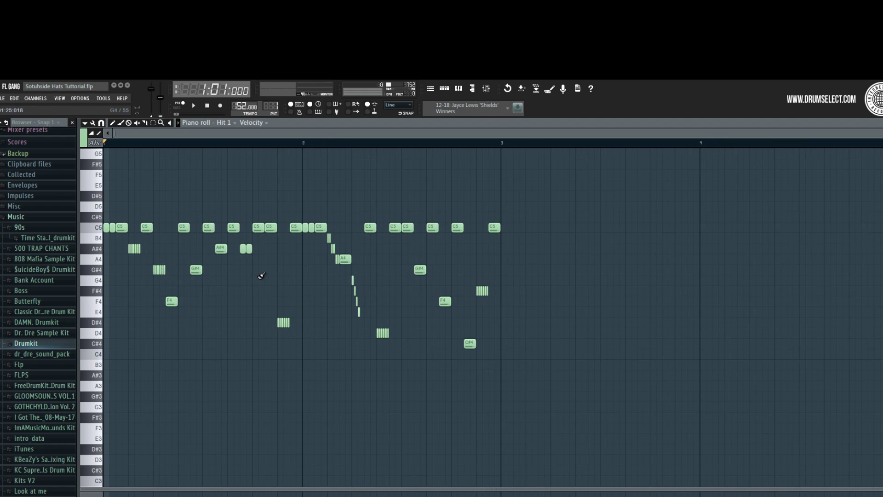
Show the mixer and close the Hit 1 piano roll
{"action": "left_click", "coordinate": [486, 88]}
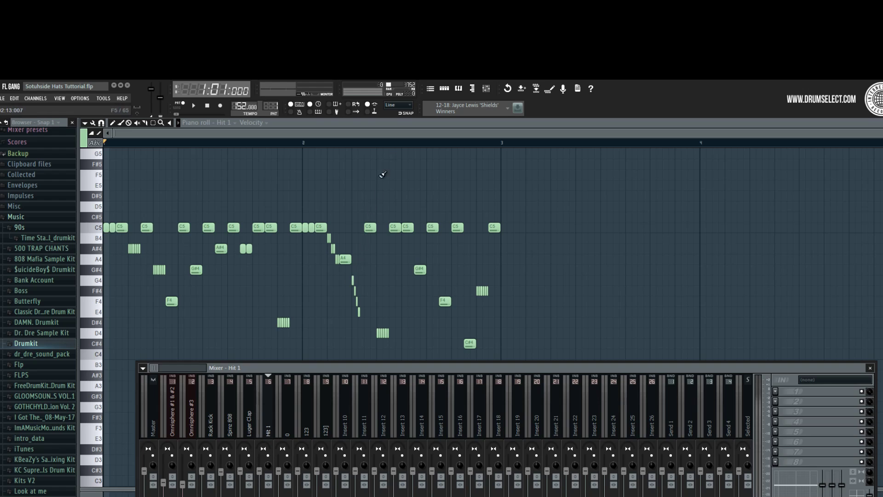
{"action": "left_click", "coordinate": [368, 146]}
{"action": "key", "text": "F7"}
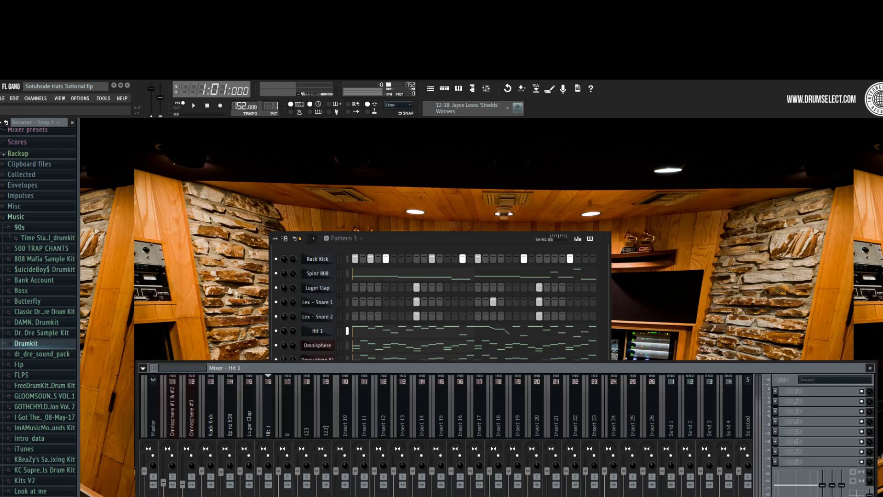
Bring the channel rack in front of the mixer, play Pattern 1 to hear it and stop playback
{"action": "key", "text": "space"}
{"action": "key", "text": "space"}
{"action": "left_click", "coordinate": [417, 249]}
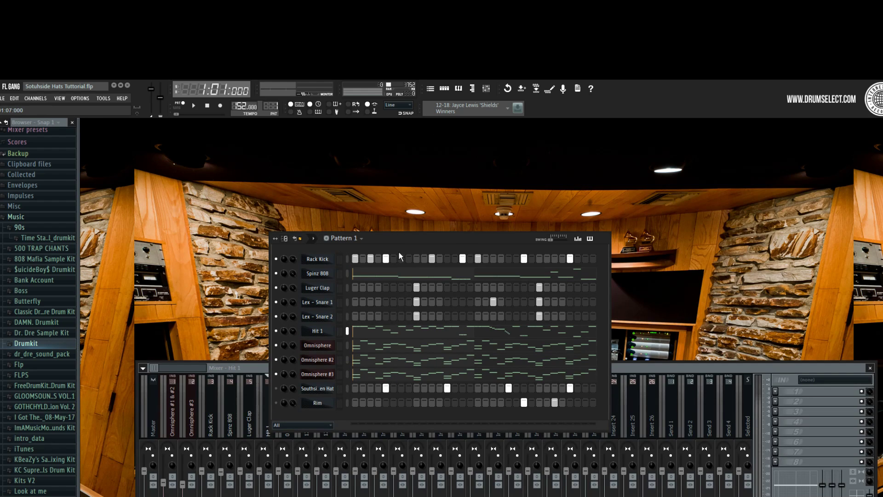
{"action": "key", "text": "space"}
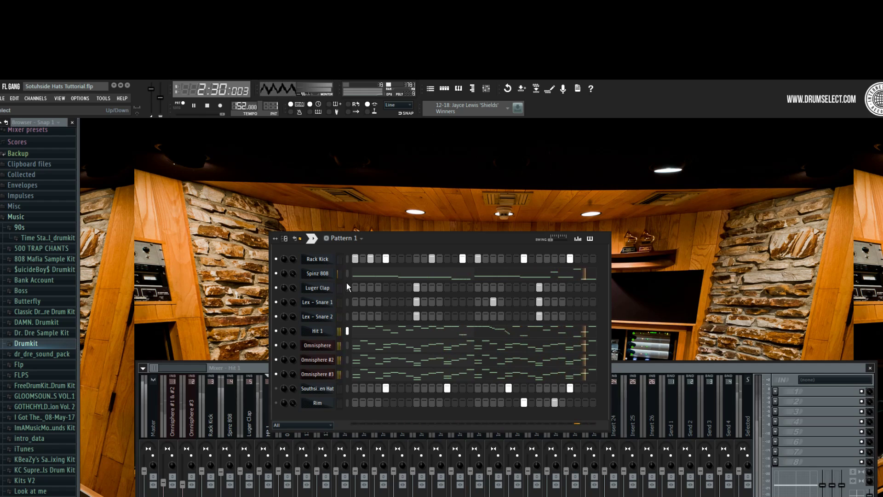
{"action": "key", "text": "space"}
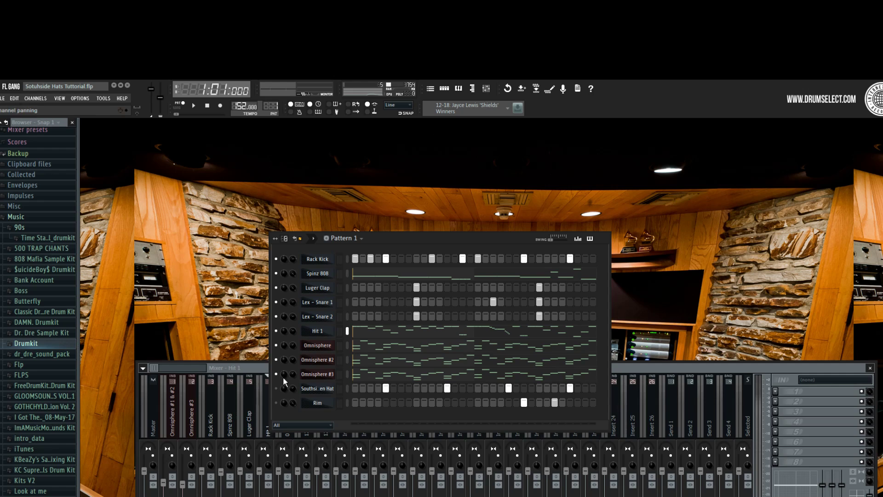
Adjust the precomputed fade-out of the Hit 1 sample in its channel settings and close them
{"action": "left_click", "coordinate": [380, 332]}
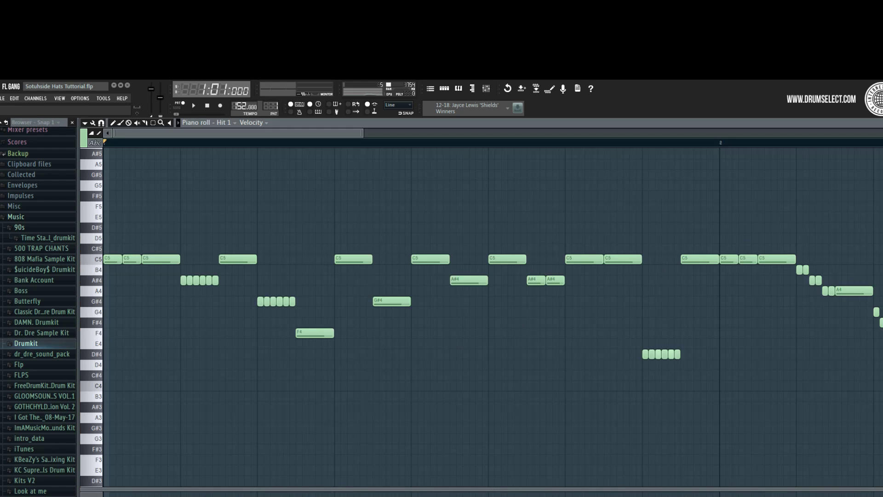
{"action": "key", "text": "Escape"}
{"action": "left_click", "coordinate": [324, 332]}
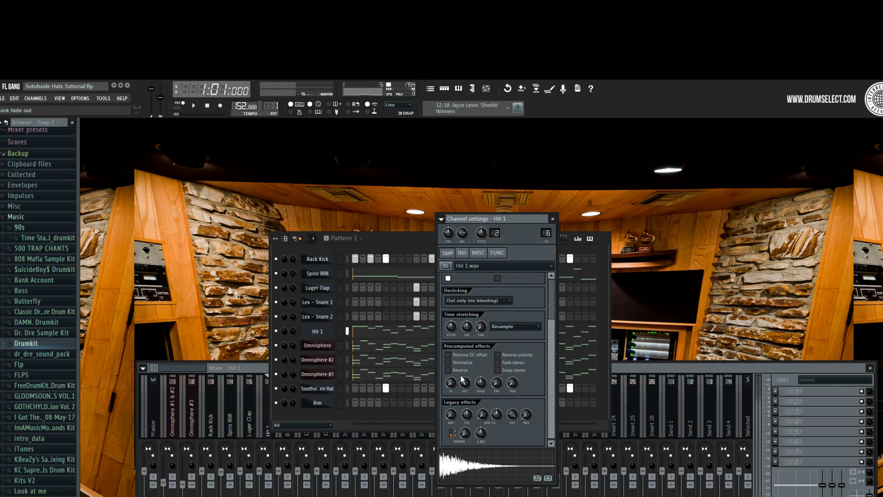
{"action": "left_click_drag", "start_coordinate": [466, 384], "coordinate": [466, 377]}
{"action": "left_click", "coordinate": [553, 219]}
Reopen the Hit 1 piano roll and check its snap options, leaving 1/3 step selected
{"action": "left_click", "coordinate": [391, 332]}
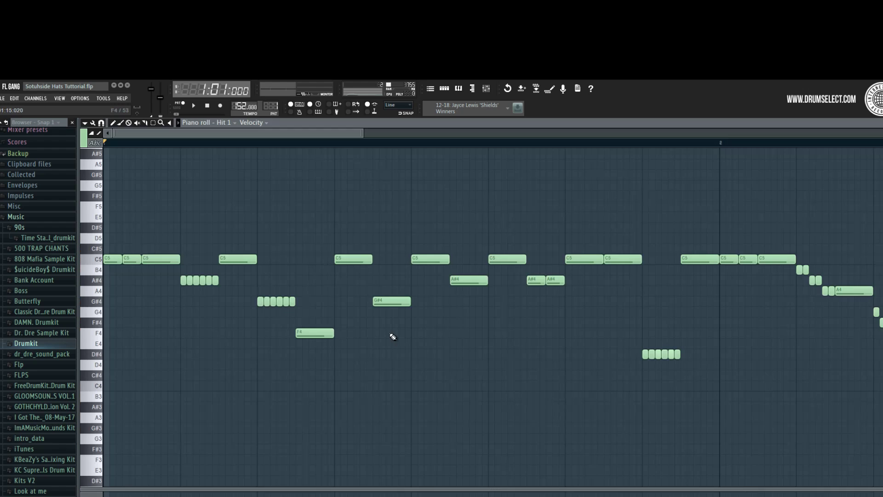
{"action": "scroll", "coordinate": [371, 342], "scroll_direction": "down", "scroll_amount": 3}
{"action": "left_click", "coordinate": [102, 123]}
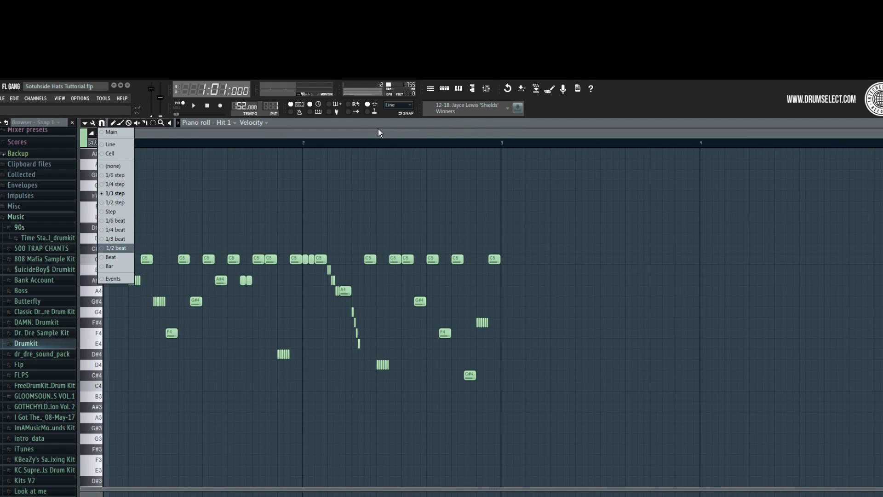
{"action": "left_click", "coordinate": [315, 126]}
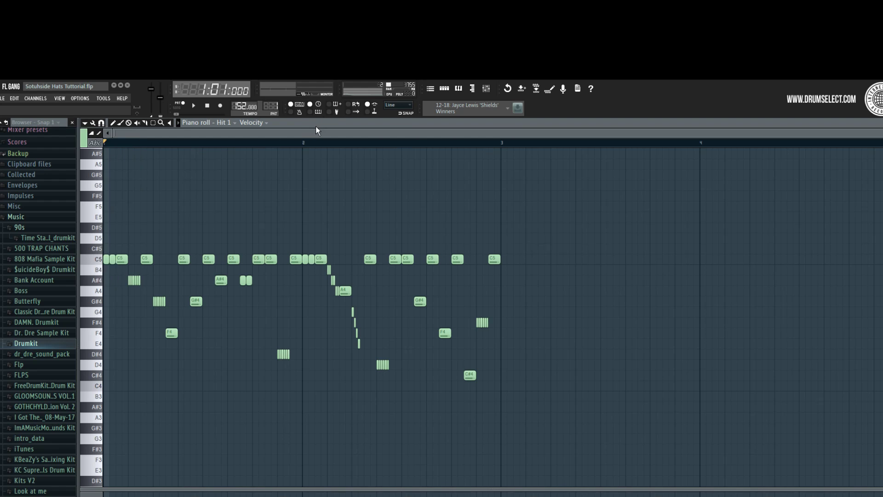
Review the Hit 1 rolls and pitch changes across both bars, and close the piano roll
{"action": "scroll", "coordinate": [188, 231], "scroll_direction": "up", "scroll_amount": 4}
{"action": "scroll", "coordinate": [174, 241], "scroll_direction": "down", "scroll_amount": 4}
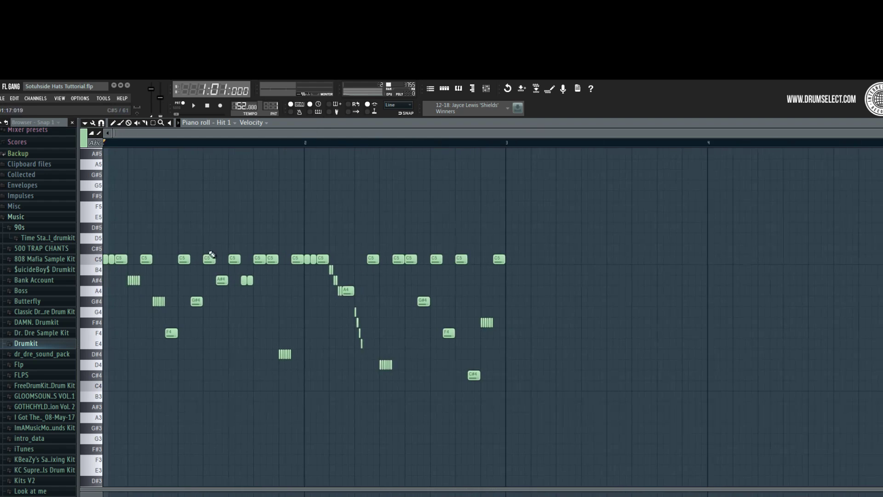
{"action": "scroll", "coordinate": [134, 291], "scroll_direction": "up", "scroll_amount": 3}
{"action": "scroll", "coordinate": [139, 176], "scroll_direction": "left", "scroll_amount": 1}
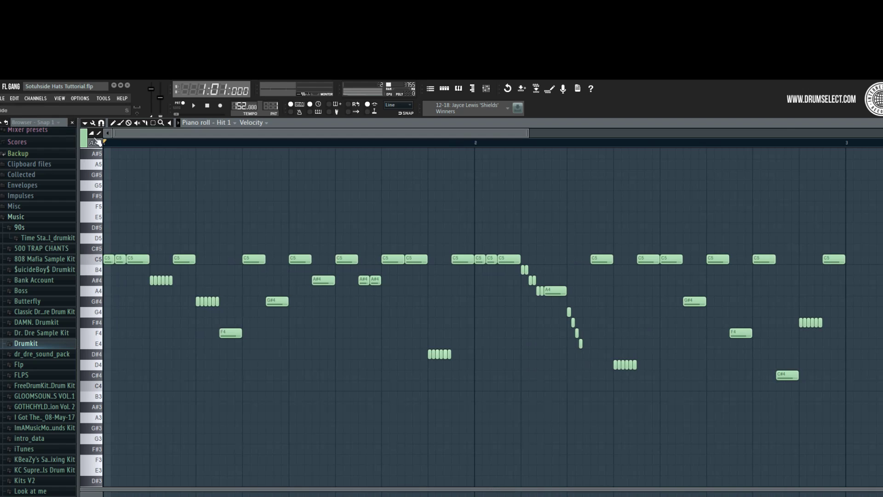
{"action": "key", "text": "Escape"}
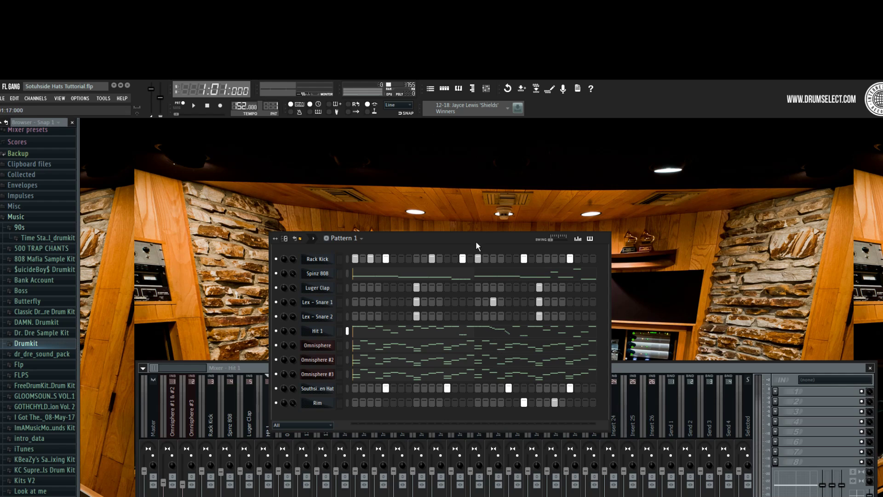
Reposition the channel rack slightly higher over the mixer
{"action": "left_click_drag", "start_coordinate": [476, 241], "coordinate": [484, 214]}
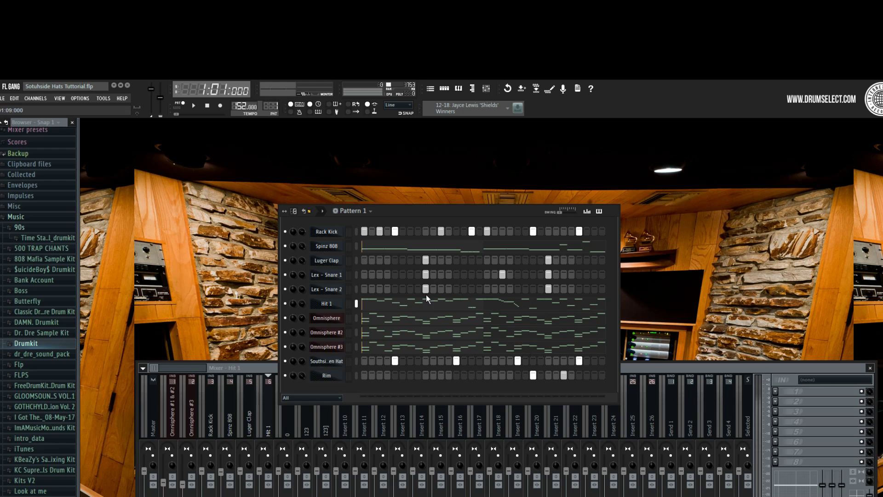
{"action": "mouse_move", "coordinate": [459, 214]}
{"action": "left_mouse_down"}
{"action": "mouse_move", "coordinate": [466, 211]}
{"action": "mouse_move", "coordinate": [459, 216]}
{"action": "left_mouse_up"}
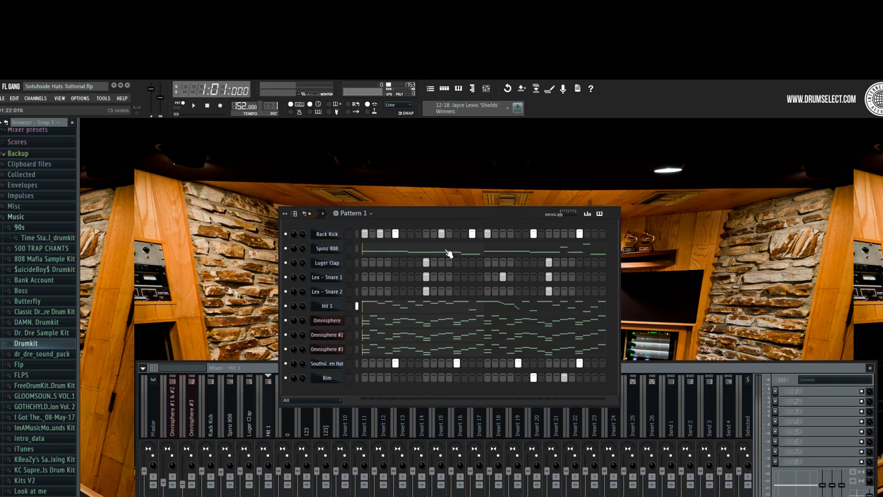
{"action": "left_click_drag", "start_coordinate": [460, 215], "coordinate": [460, 236]}
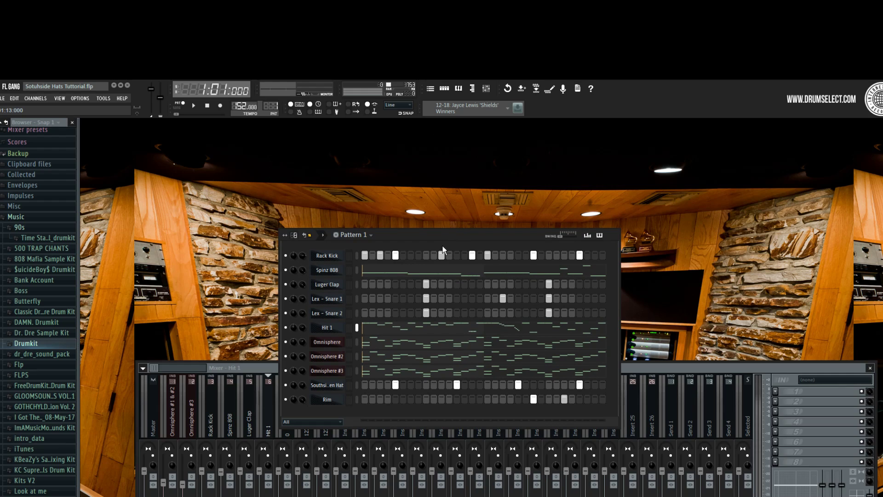
{"action": "left_click_drag", "start_coordinate": [438, 233], "coordinate": [437, 219]}
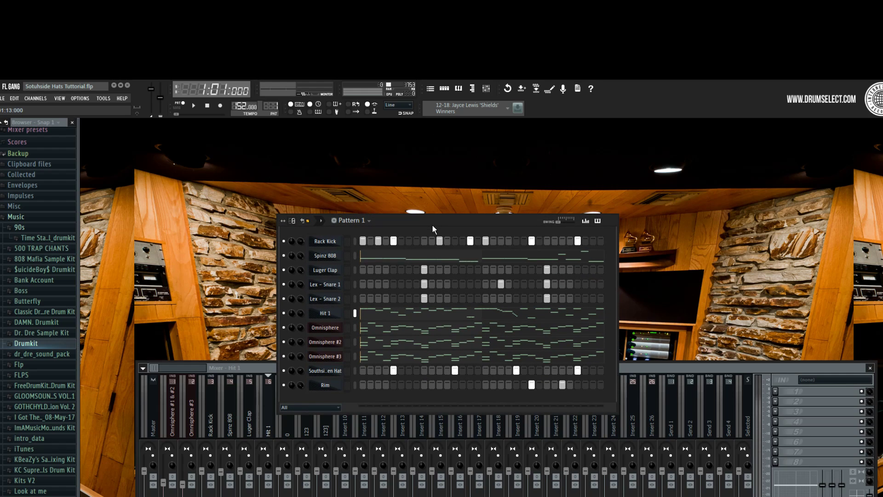